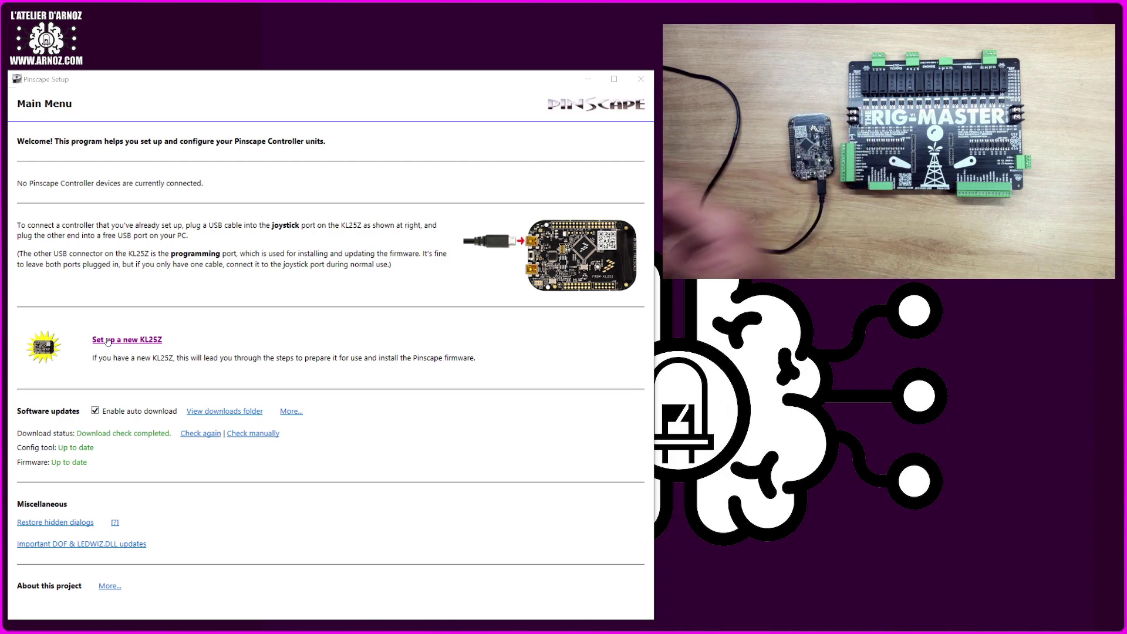
# - Start a new KL25Z setup as a brand-new board and confirm boot loader 1.12 is current
pyautogui.click(150, 340)
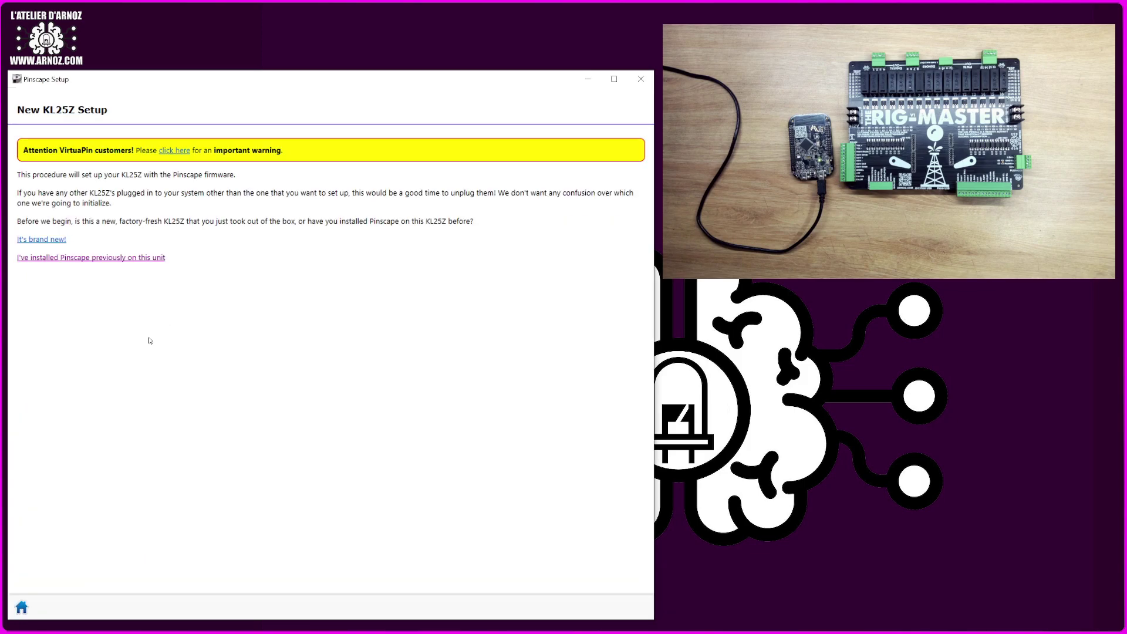
pyautogui.click(42, 241)
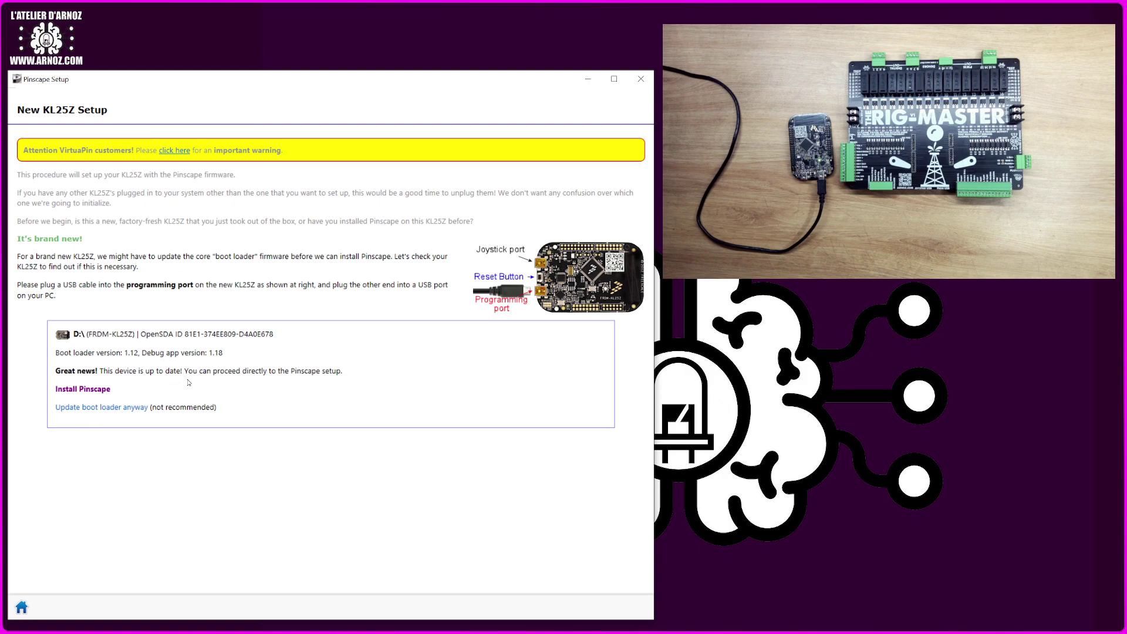
pyautogui.click(99, 390)
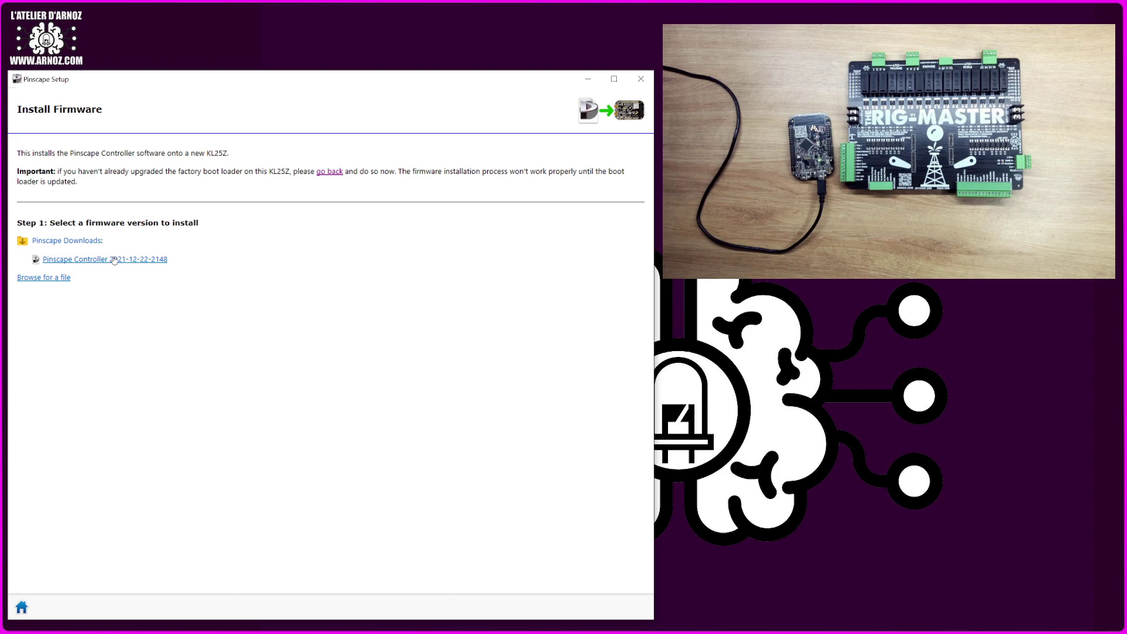
pyautogui.click(50, 278)
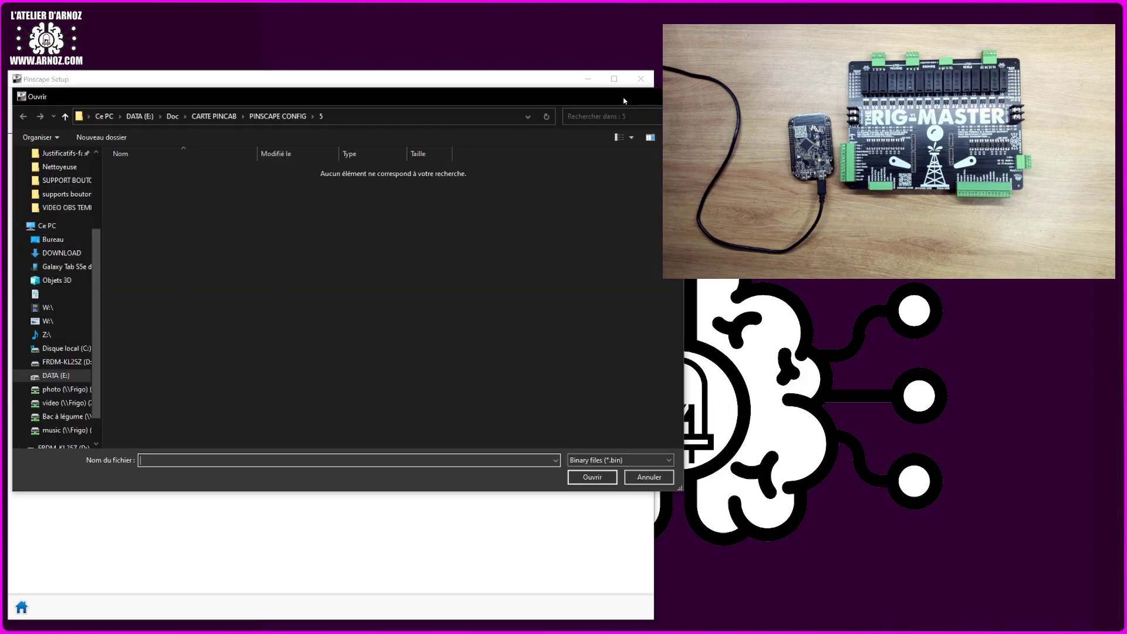
pyautogui.click(669, 96)
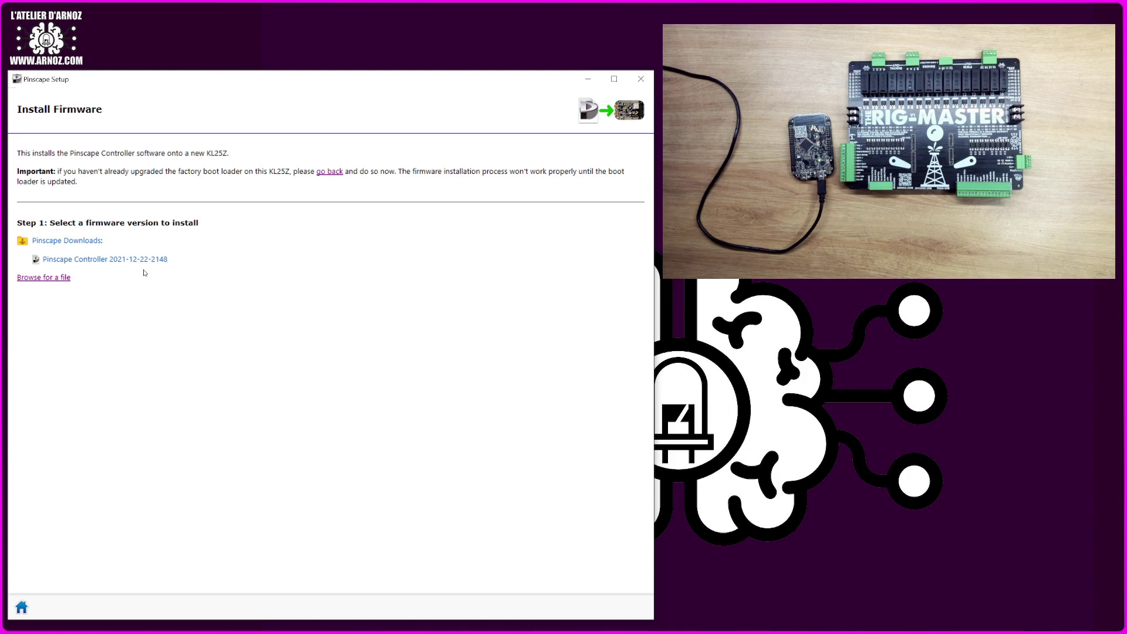
pyautogui.click(148, 260)
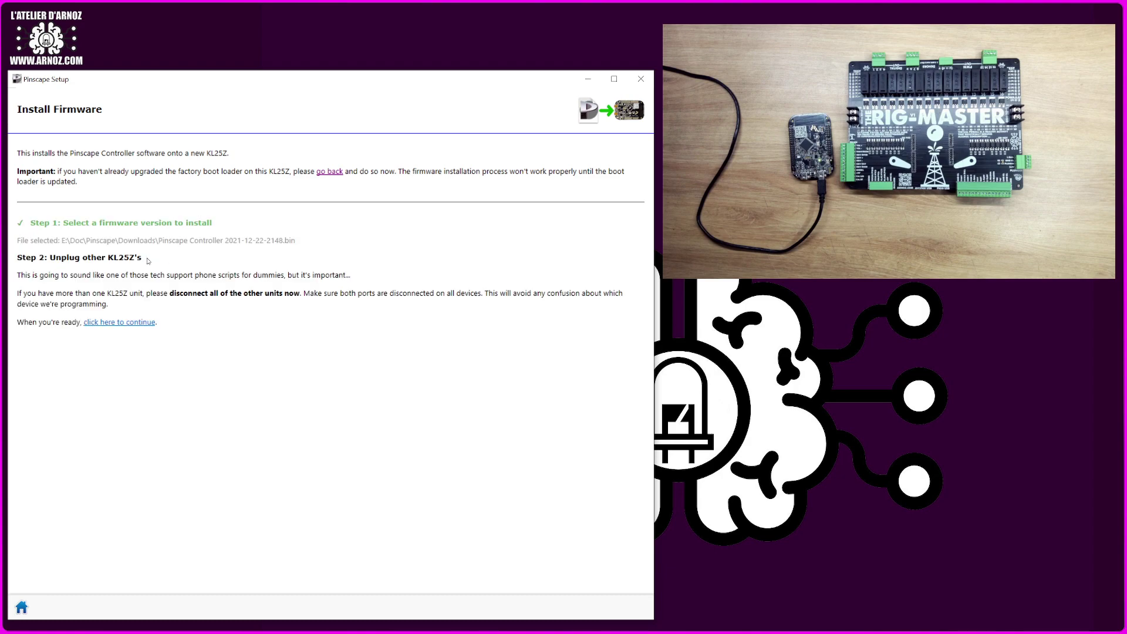
pyautogui.click(135, 328)
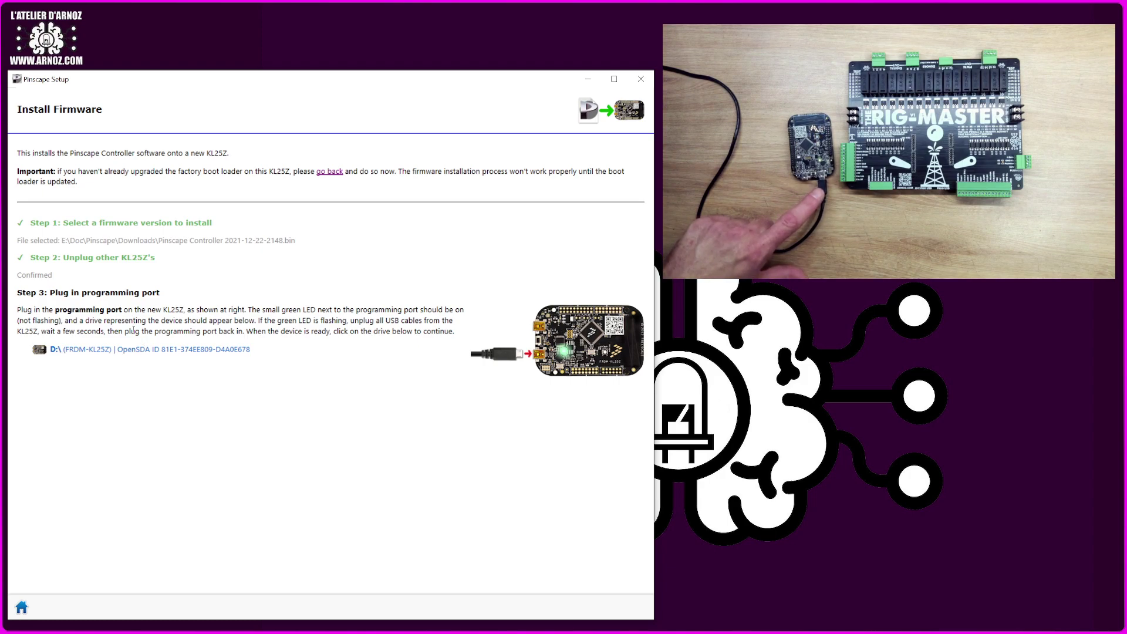
pyautogui.click(138, 350)
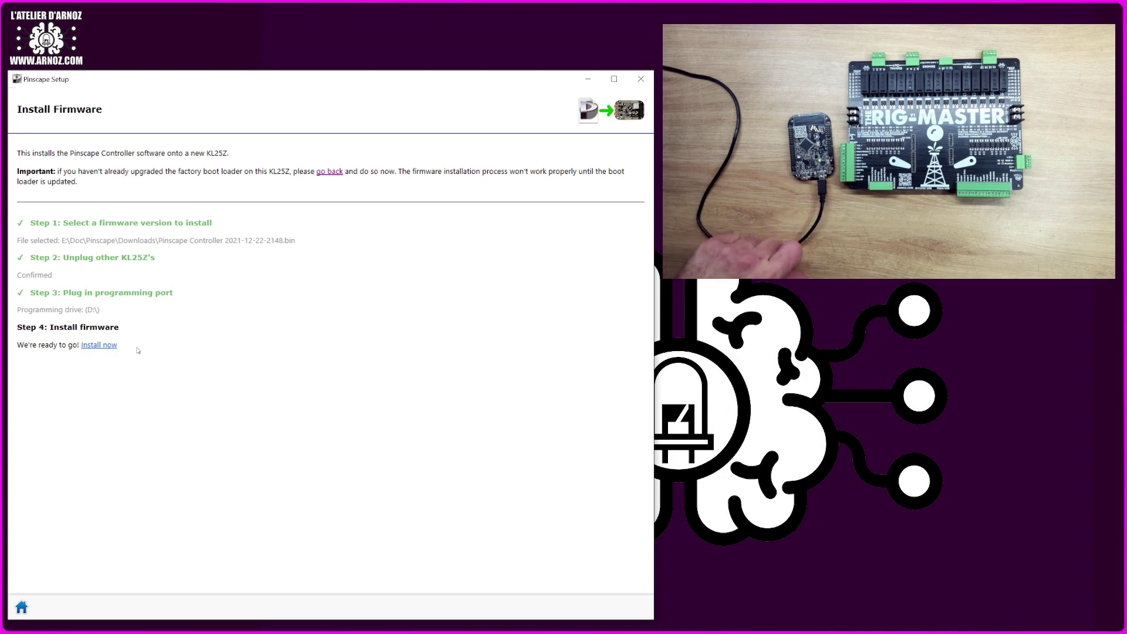
pyautogui.click(101, 346)
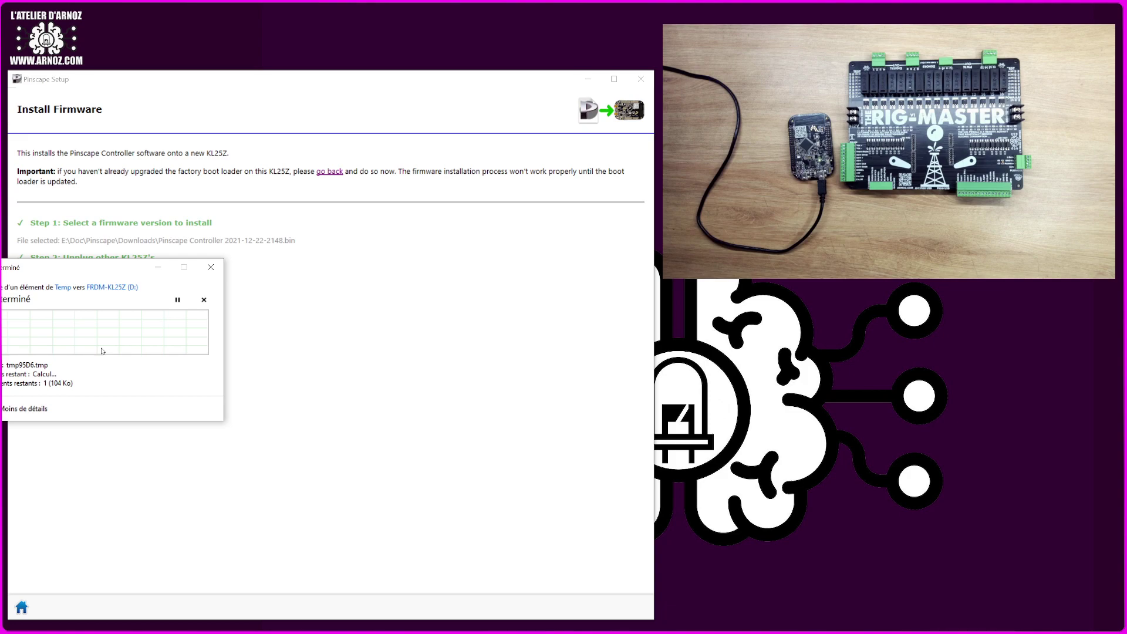
# - Let the firmware copy finish, then proceed to the KL25Z settings page
pyautogui.moveTo(104, 267); pyautogui.dragTo(256, 288)
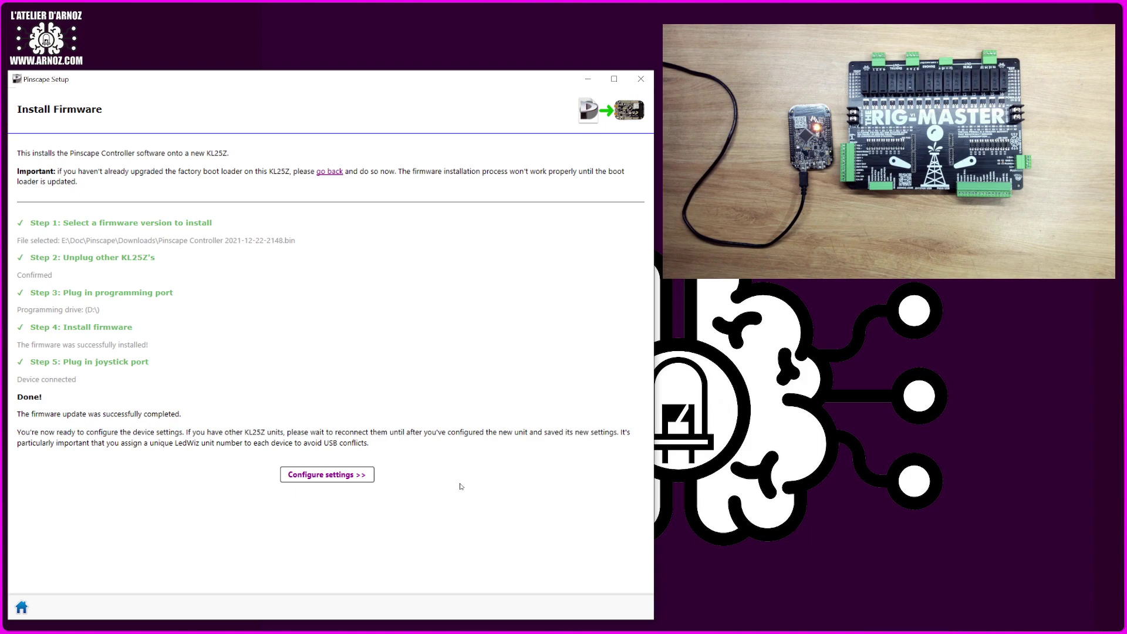
pyautogui.click(361, 476)
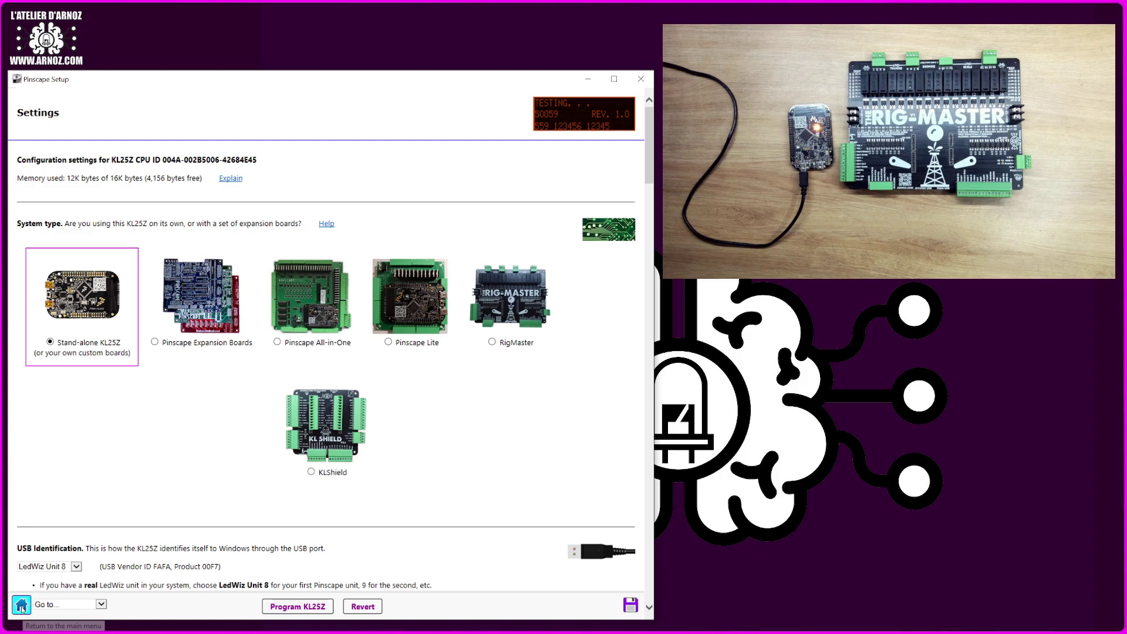
pyautogui.click(22, 605)
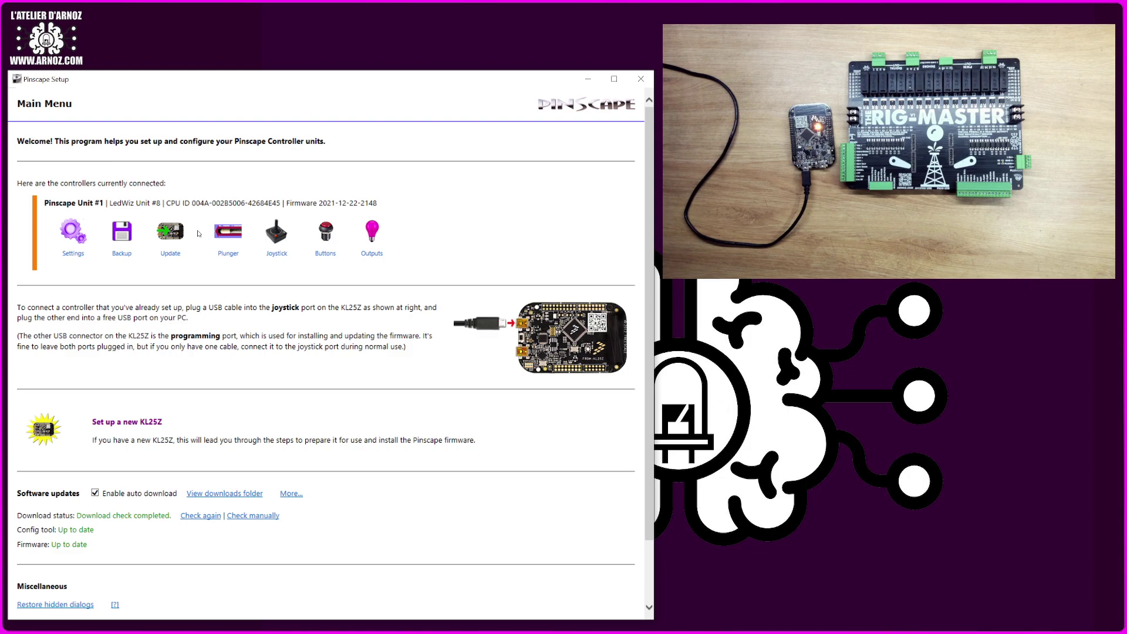
# - Open Pinscape Unit #1's Settings page from the Main Menu
pyautogui.click(79, 236)
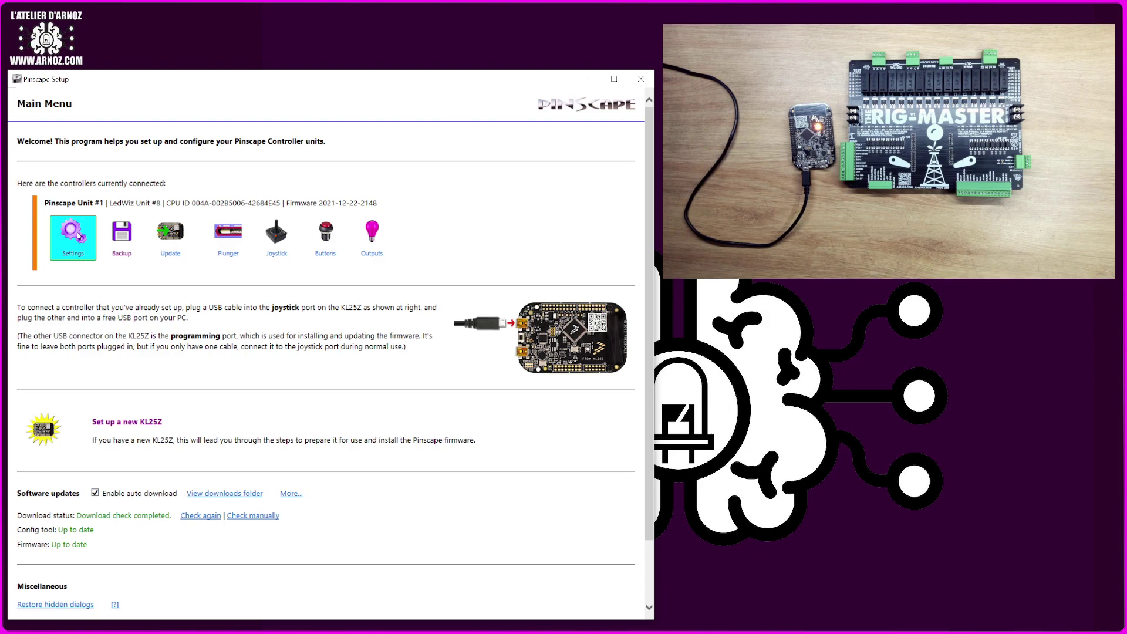
pyautogui.click(78, 236)
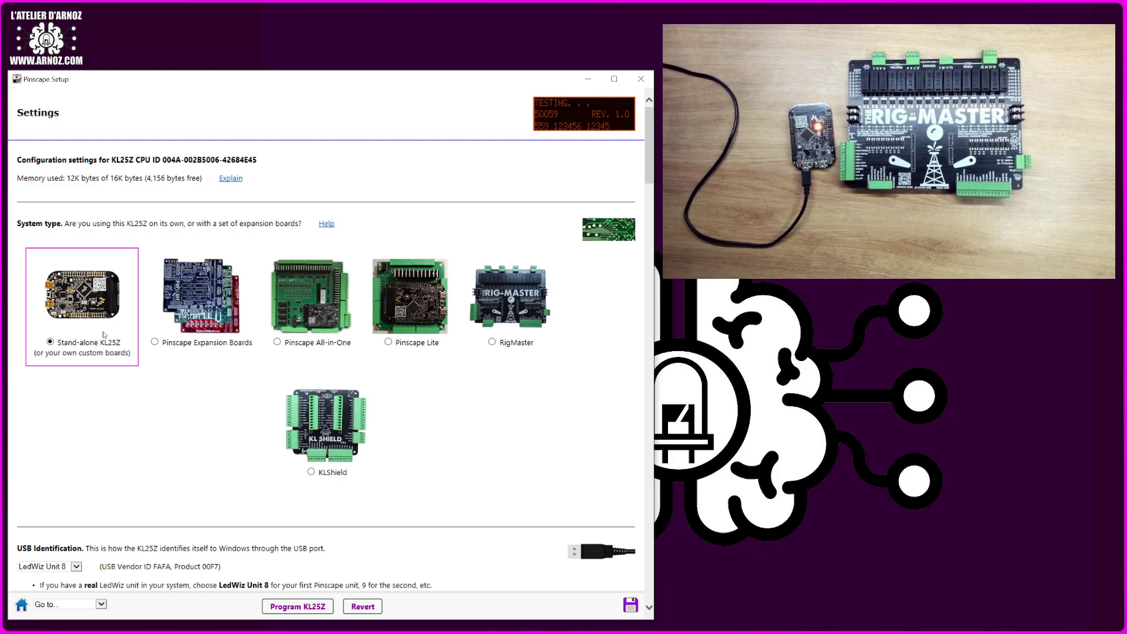
# - Choose RigMaster as system type, hide the pin assignments, and keep Mollusk boards at 0
pyautogui.click(492, 342)
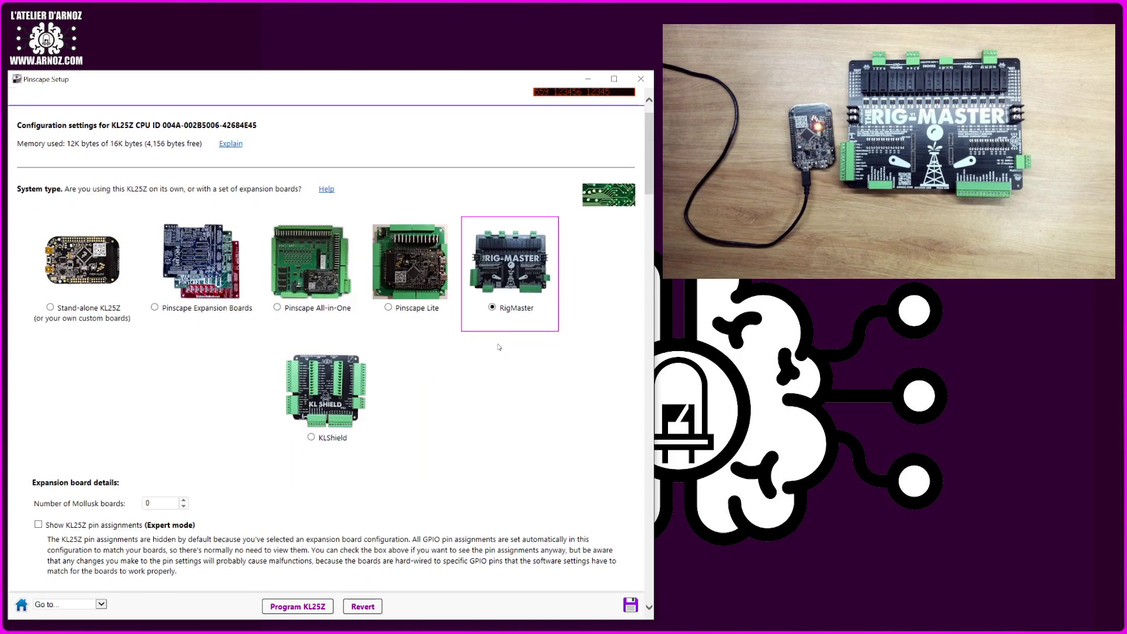
pyautogui.scroll(-3, 498, 347)
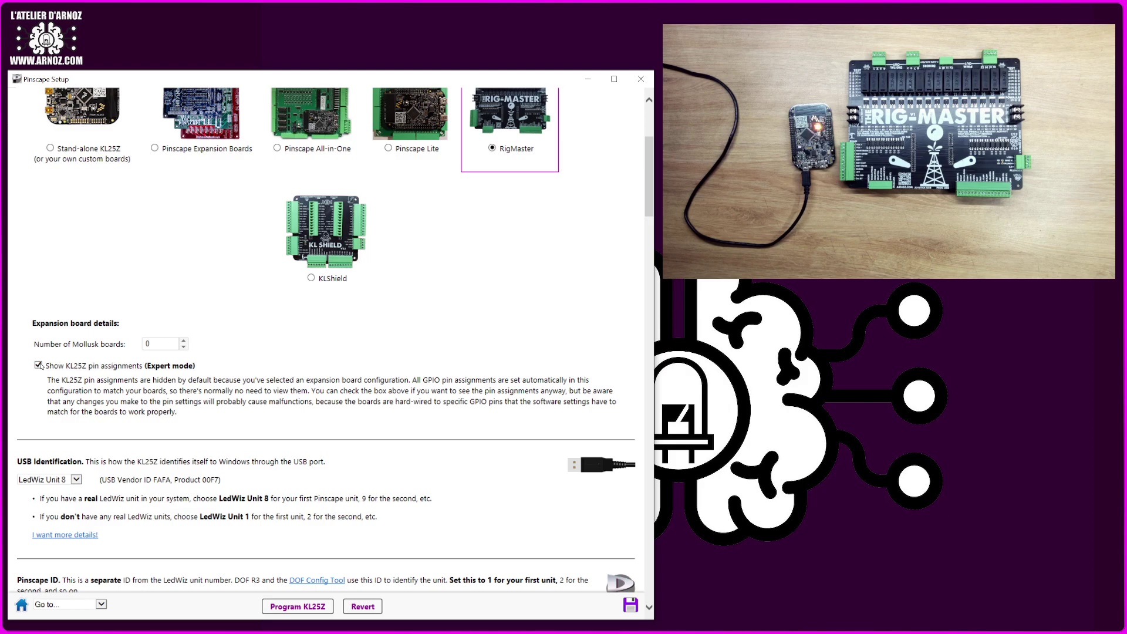
pyautogui.click(39, 365)
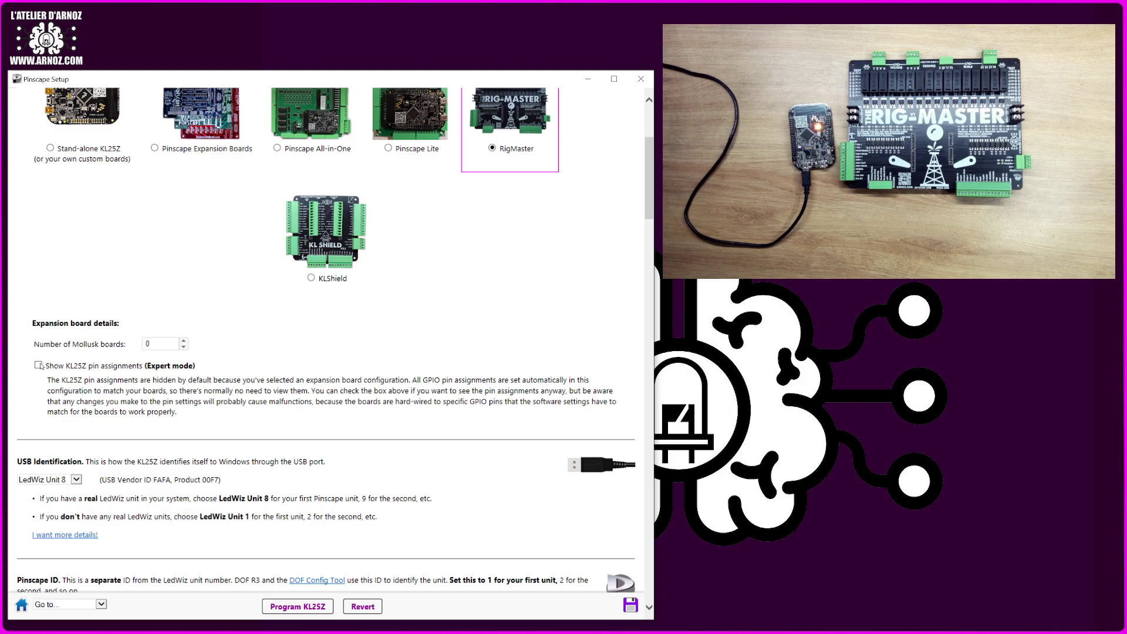
pyautogui.click(184, 343)
pyautogui.click(184, 347)
pyautogui.click(184, 348)
# - Scroll past the USB, reset and joystick sections to the accelerometer orientation options
pyautogui.scroll(-4, 114, 233)
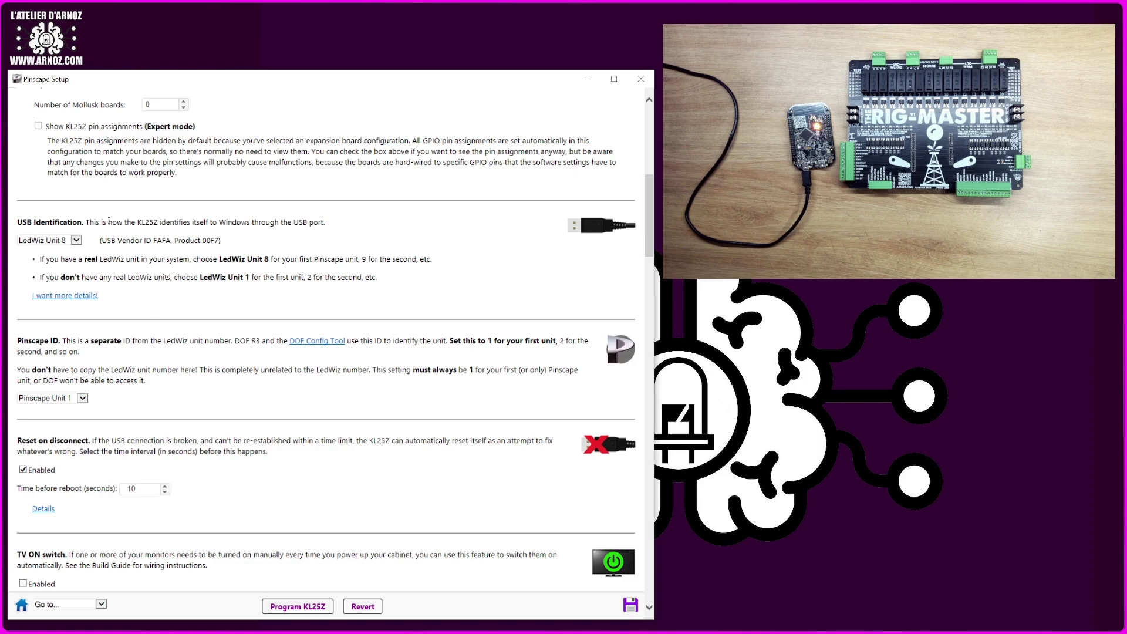
pyautogui.scroll(-1, 132, 316)
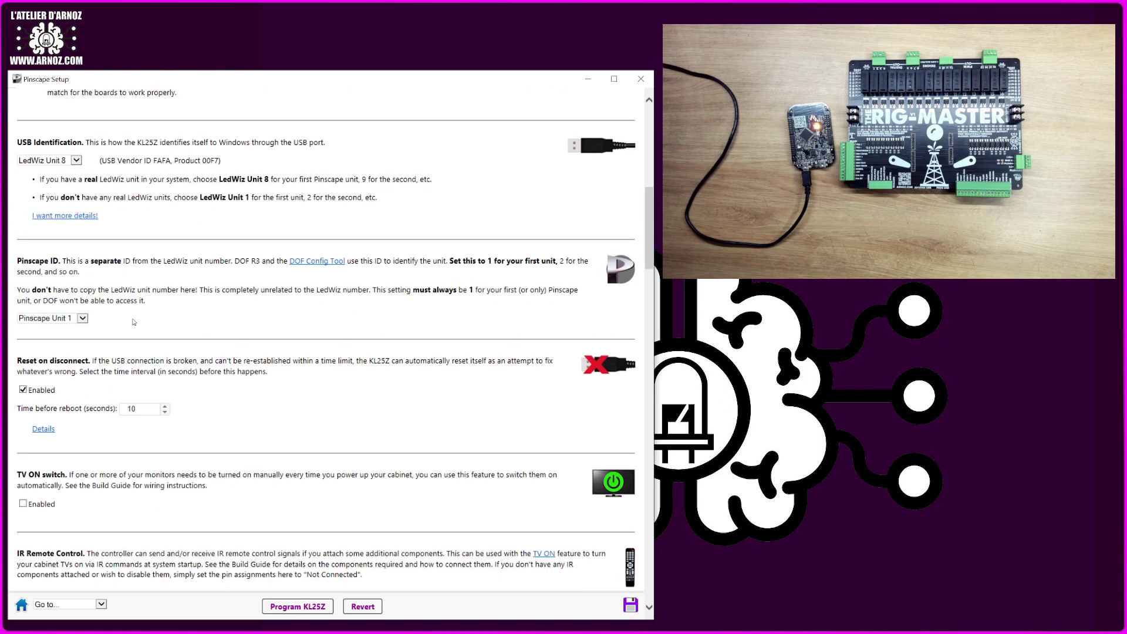
pyautogui.scroll(-1, 133, 321)
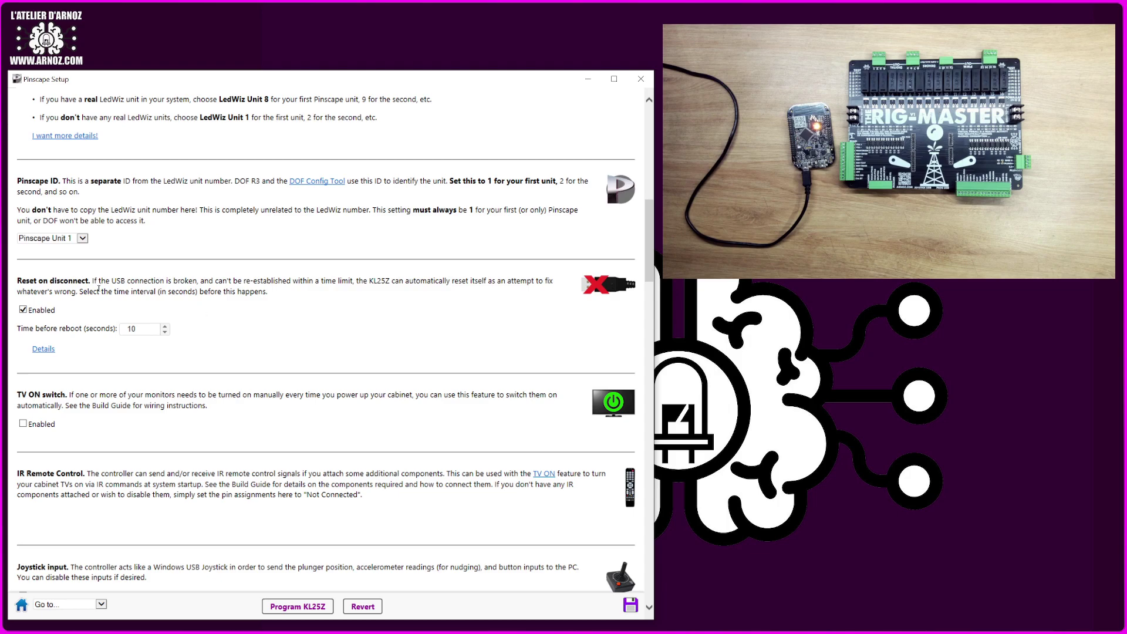
pyautogui.scroll(-2, 256, 340)
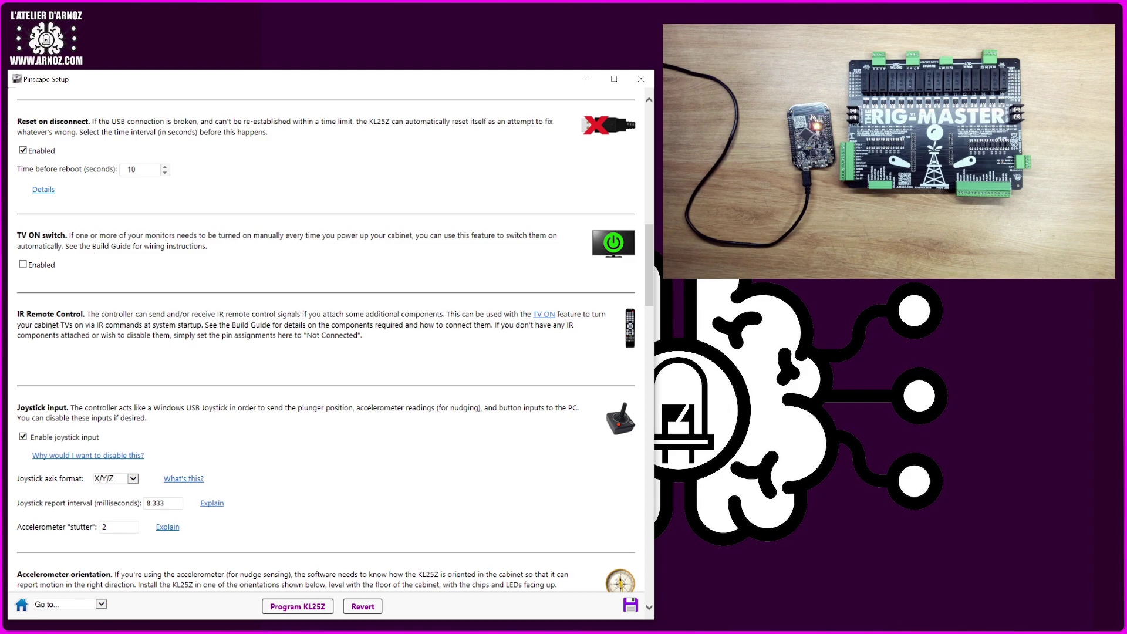
pyautogui.scroll(-5, 148, 323)
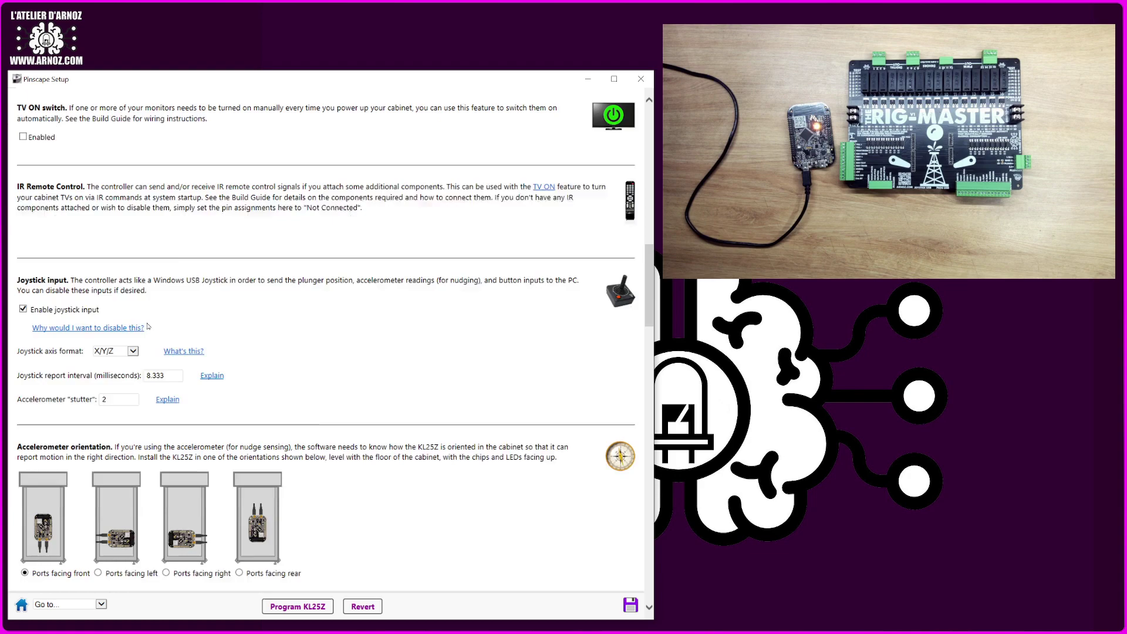
pyautogui.scroll(-3, 505, 274)
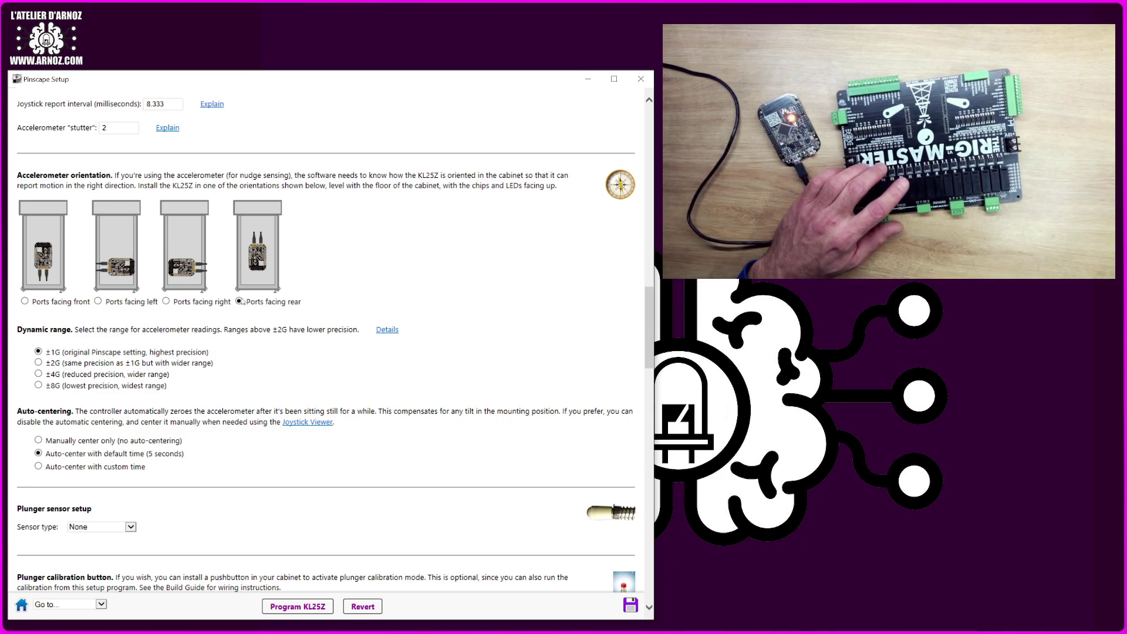
# - Set accelerometer orientation to Ports facing front and move on to the plunger sections
pyautogui.click(24, 302)
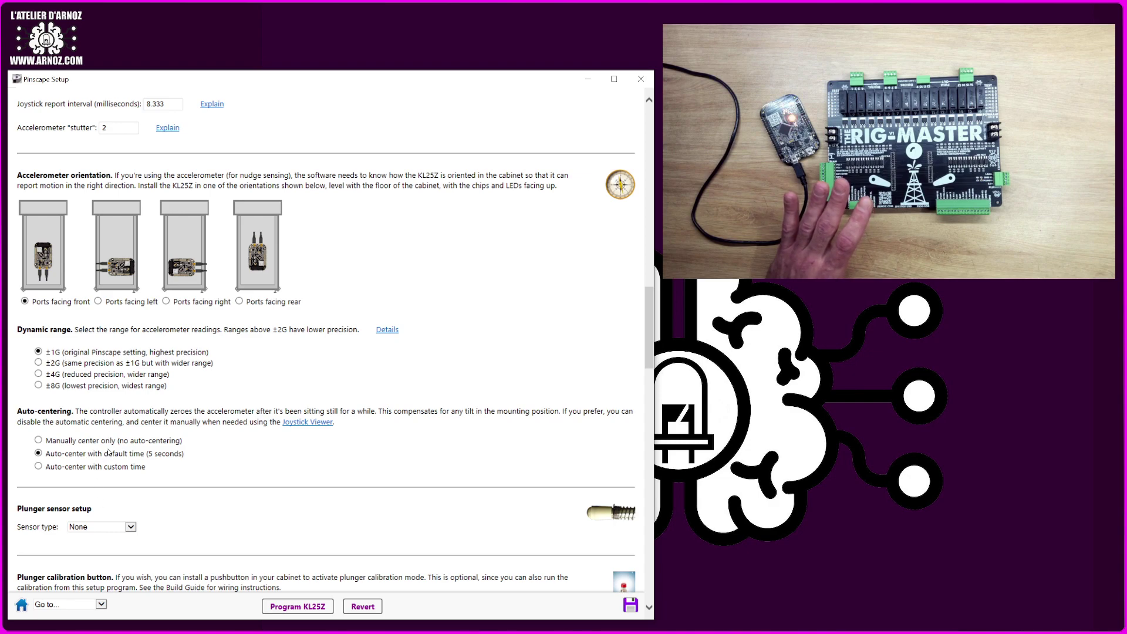
pyautogui.scroll(-3, 109, 452)
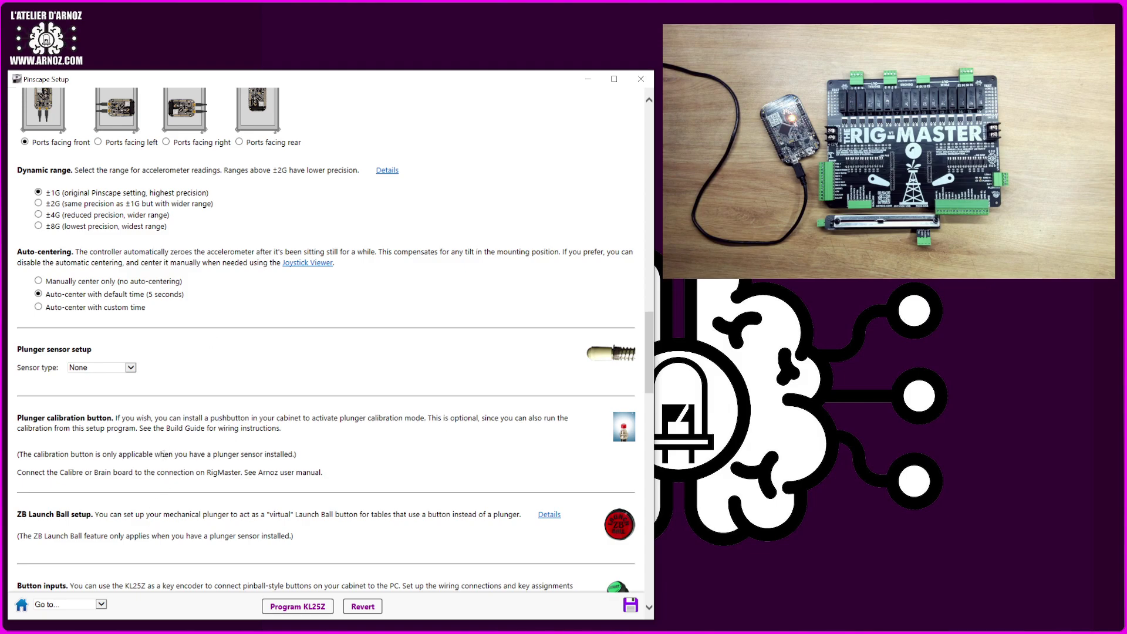
pyautogui.click(96, 371)
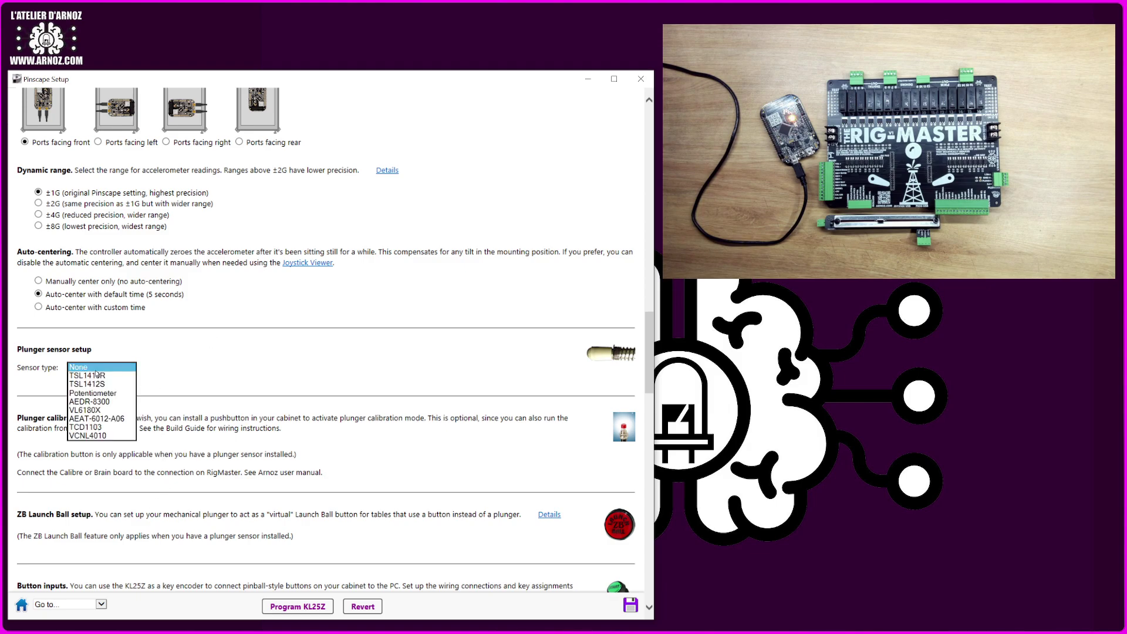
pyautogui.click(94, 392)
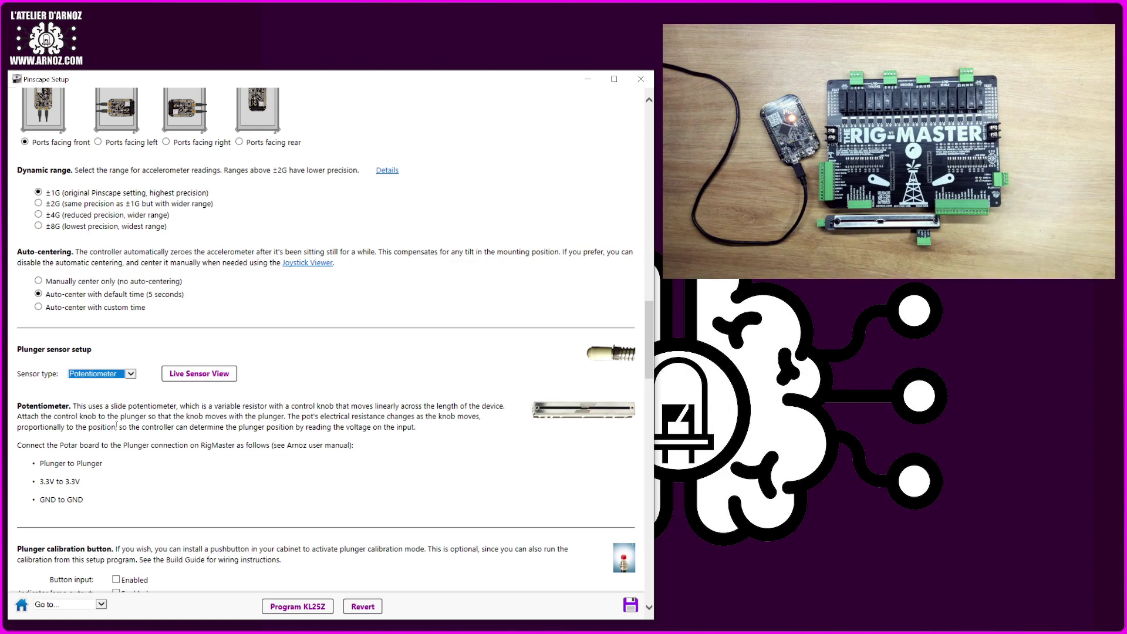
pyautogui.click(130, 374)
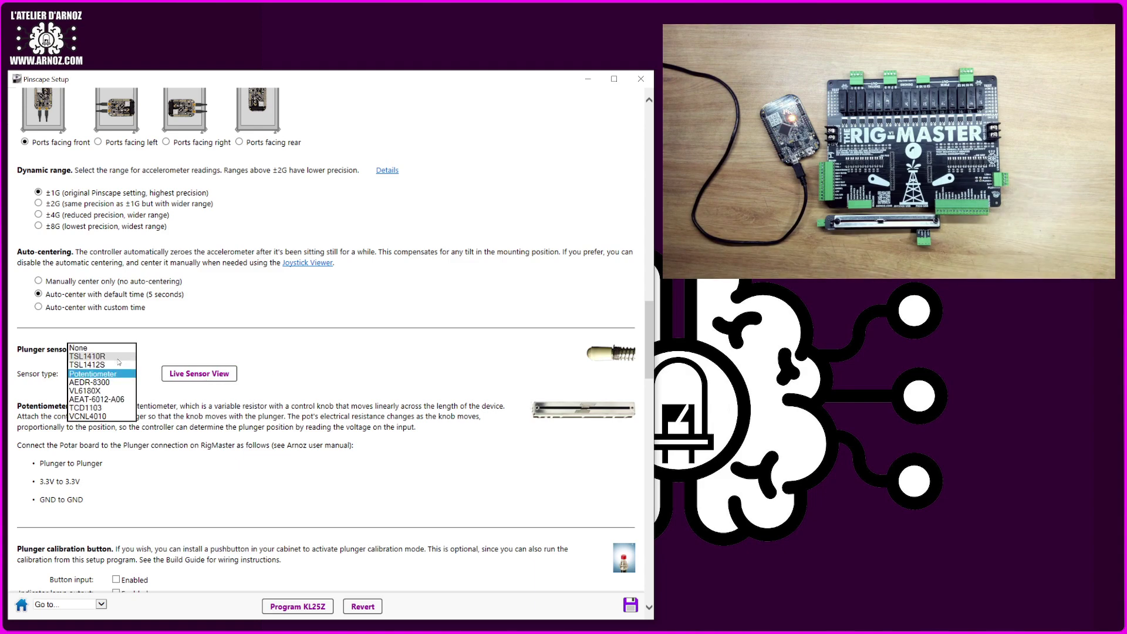
pyautogui.click(117, 357)
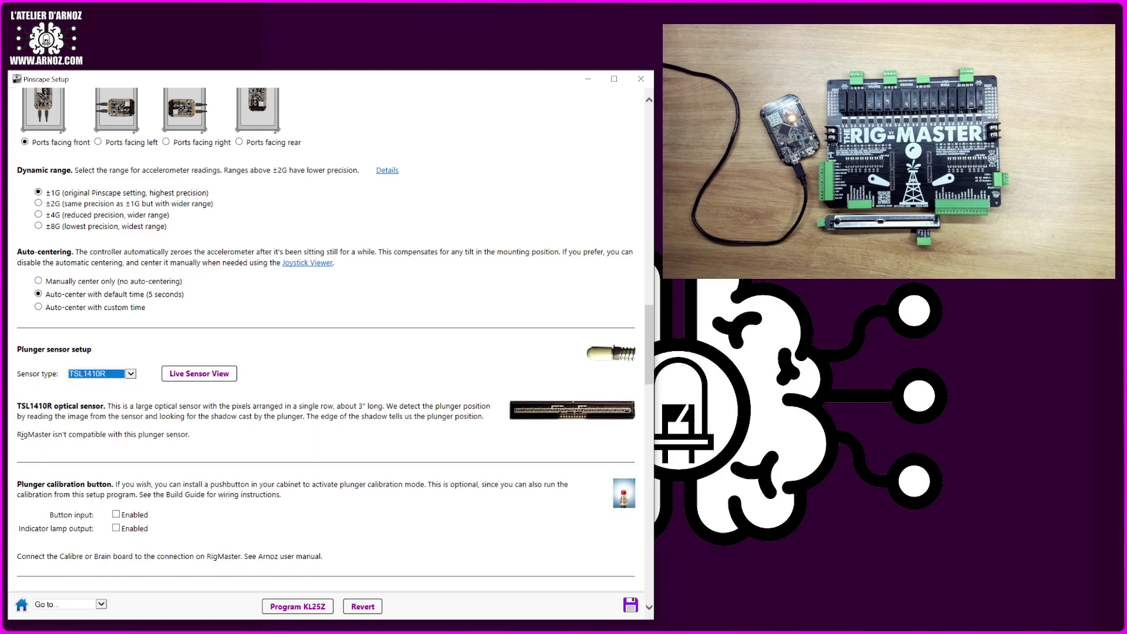
pyautogui.moveTo(19, 433); pyautogui.dragTo(184, 435)
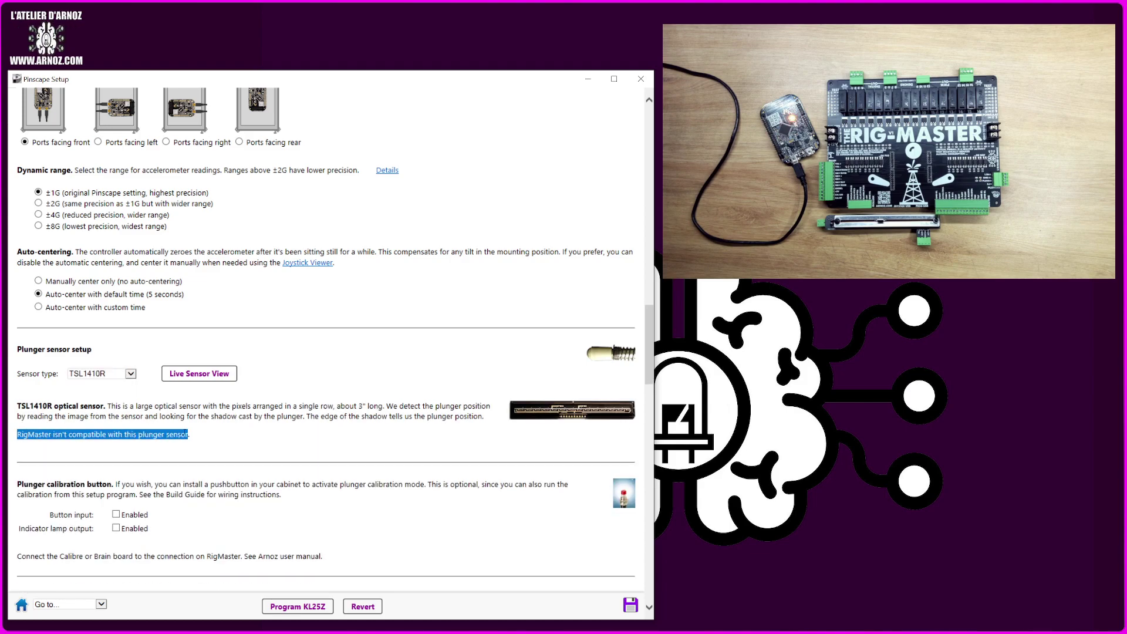
pyautogui.click(122, 376)
pyautogui.click(122, 385)
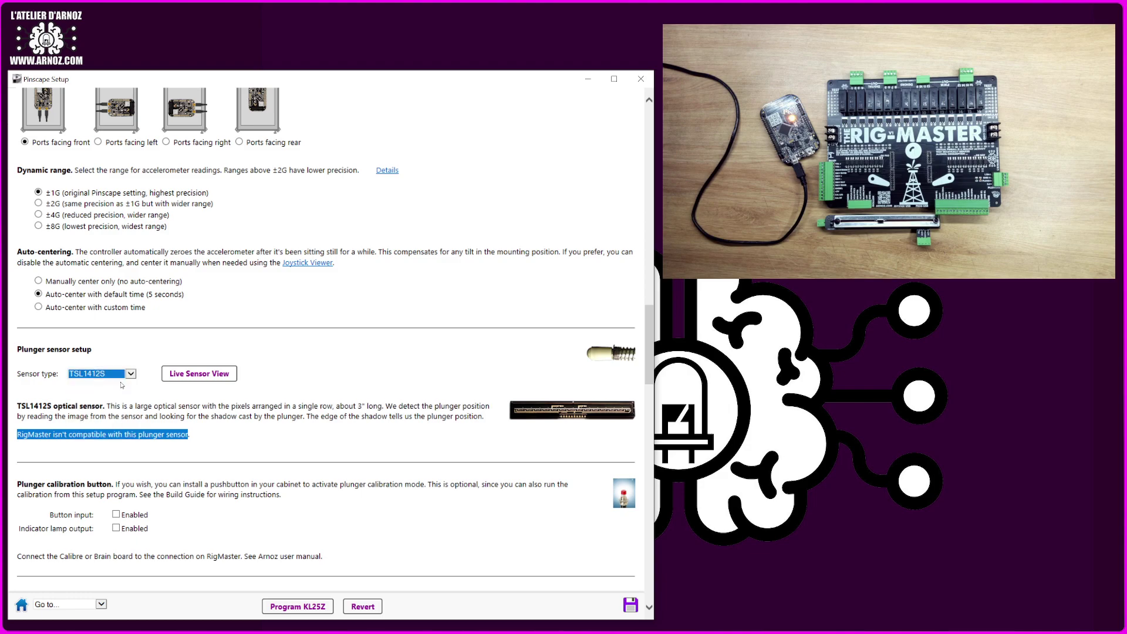
pyautogui.click(124, 376)
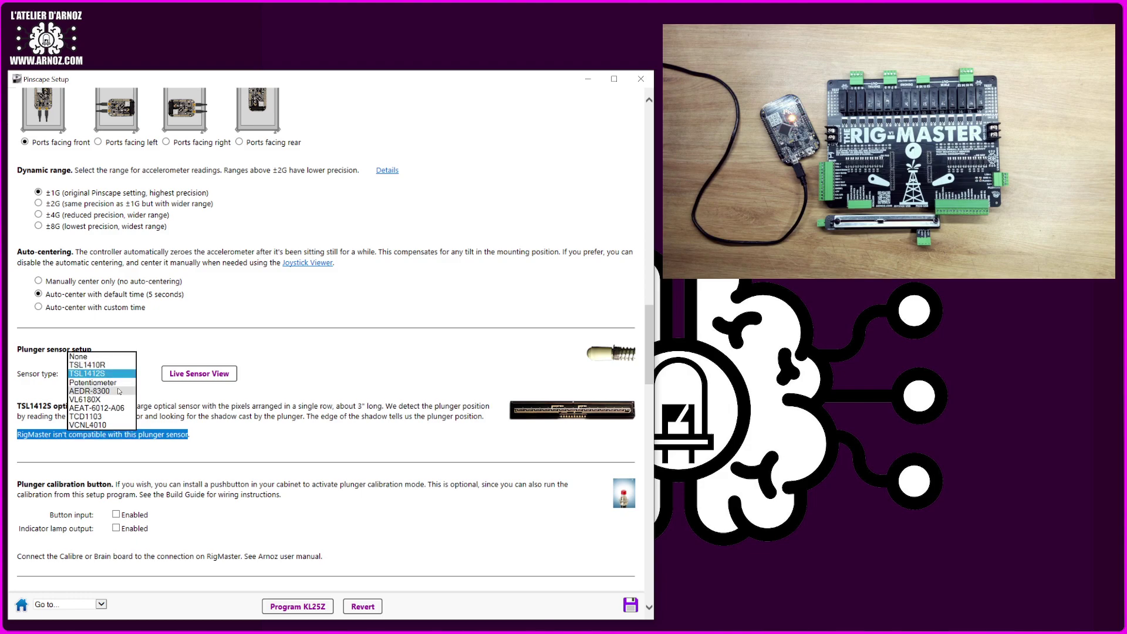
pyautogui.click(112, 383)
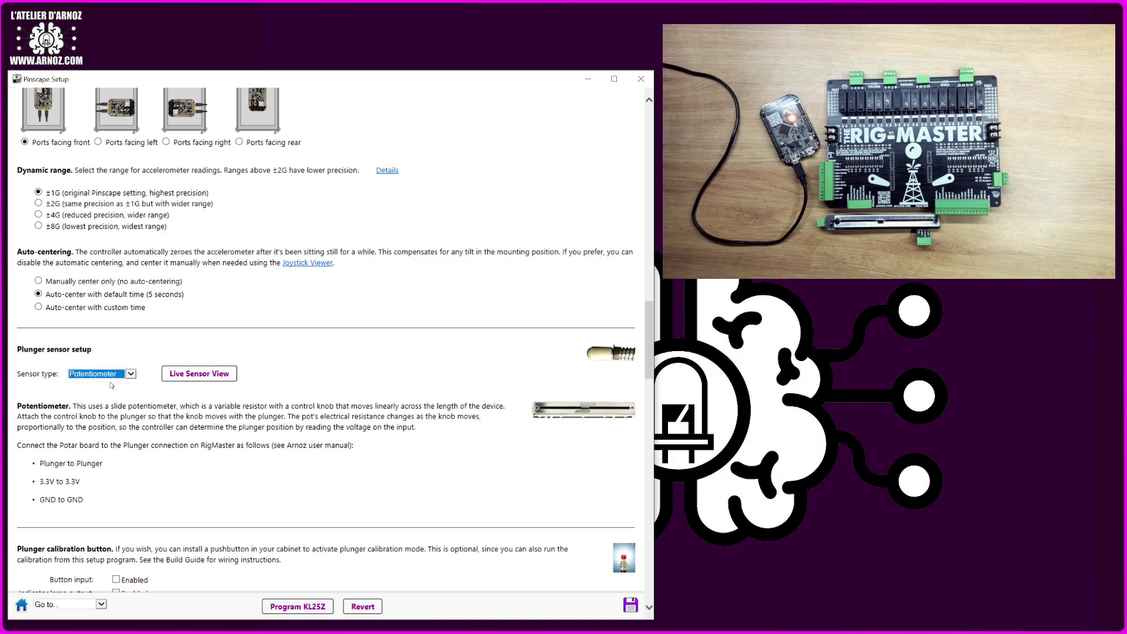
pyautogui.scroll(-3, 148, 448)
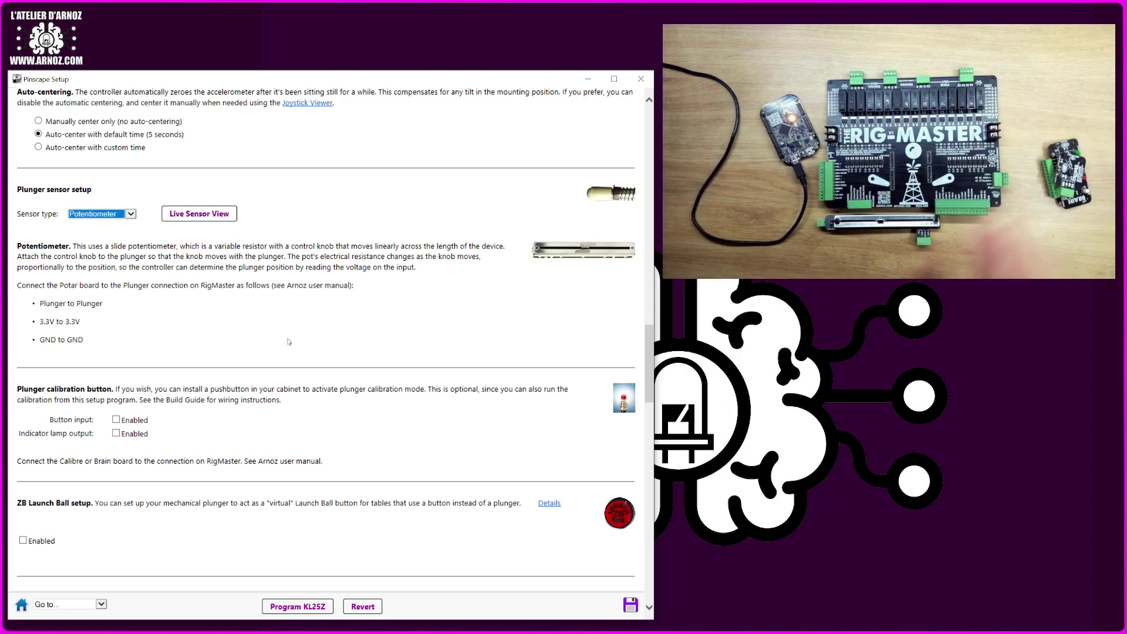
pyautogui.click(116, 420)
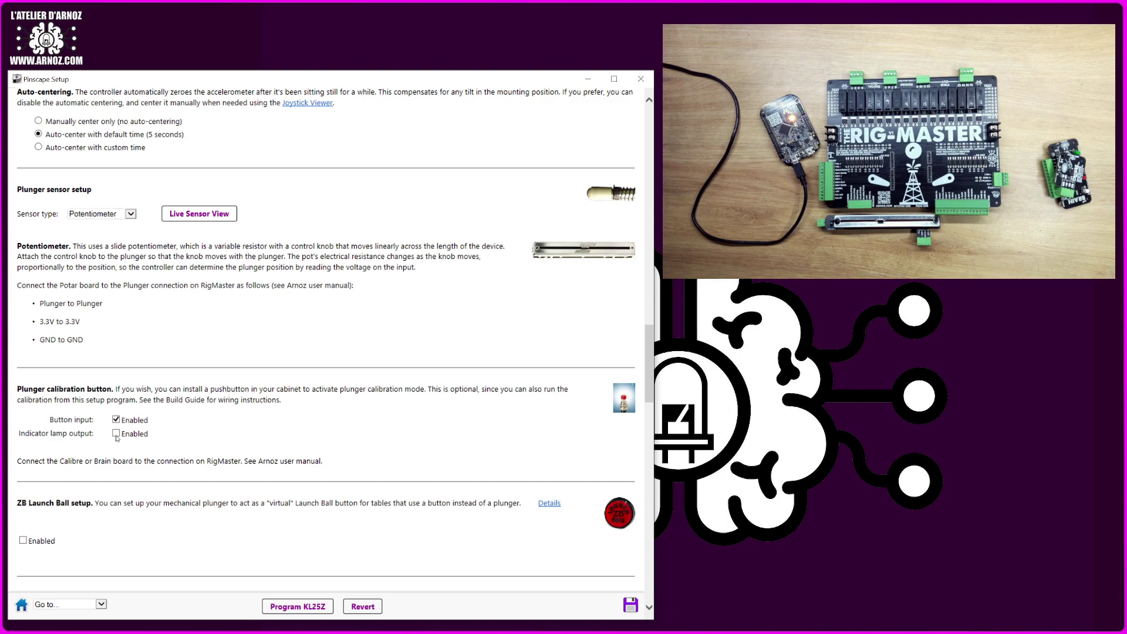
pyautogui.click(116, 435)
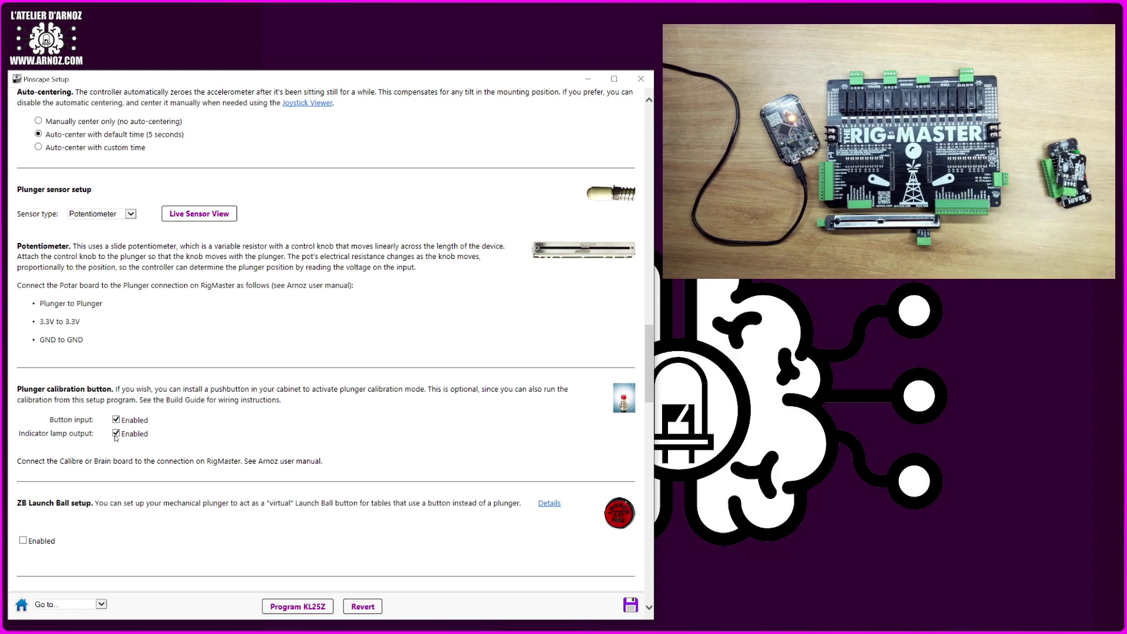
pyautogui.click(116, 434)
pyautogui.click(116, 419)
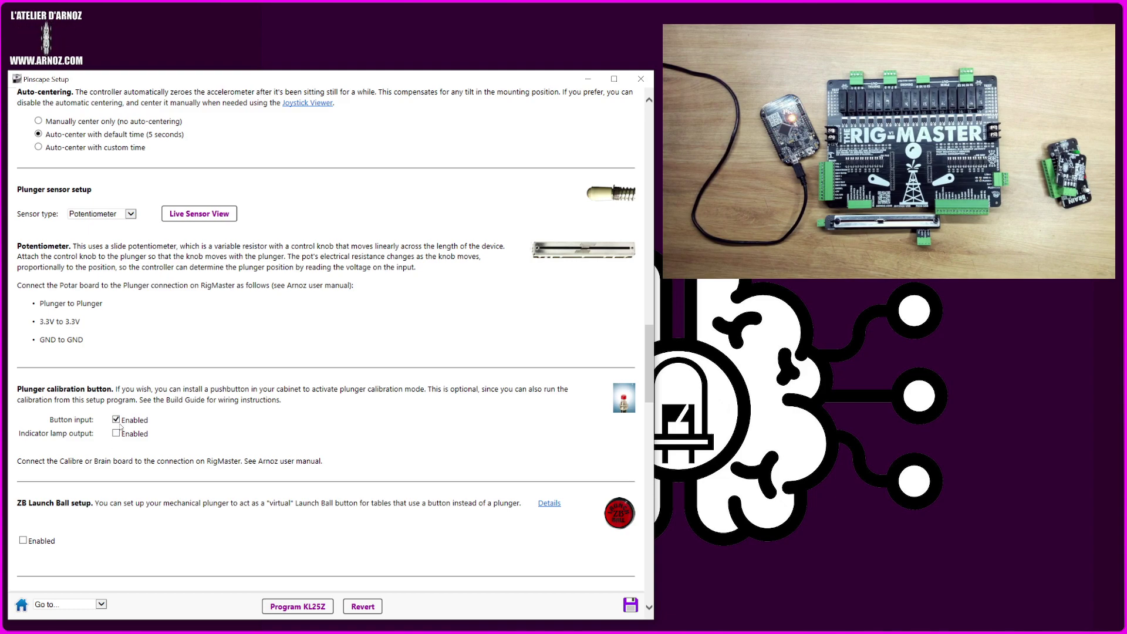
pyautogui.click(116, 420)
pyautogui.click(117, 420)
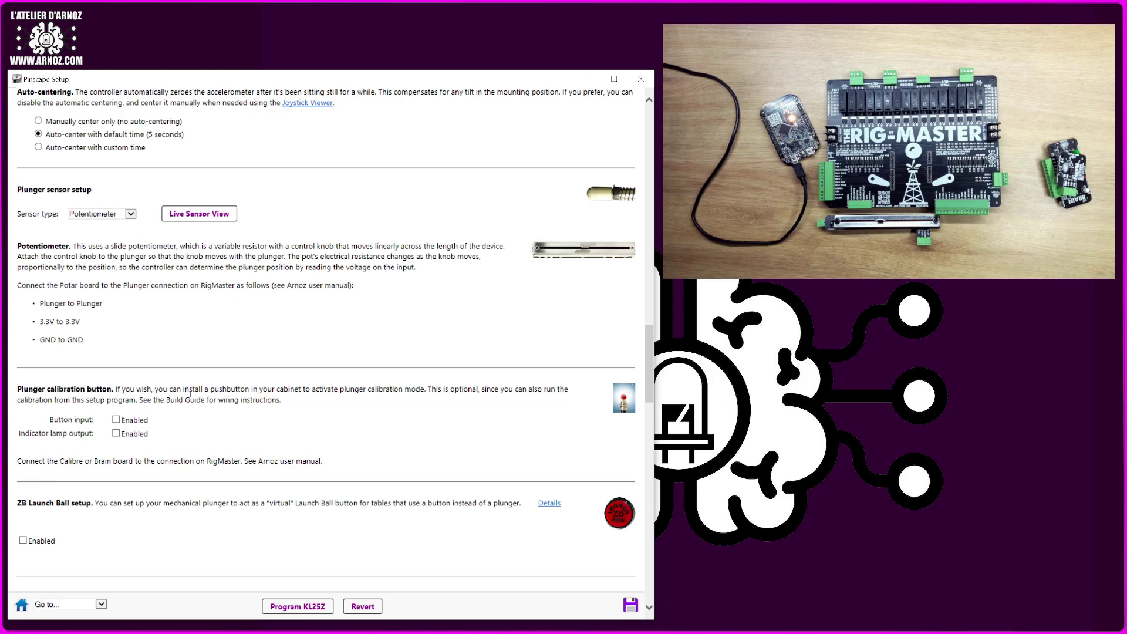
# - Scroll down the settings page to the Button inputs list for buttons 1–22
pyautogui.scroll(-4, 189, 396)
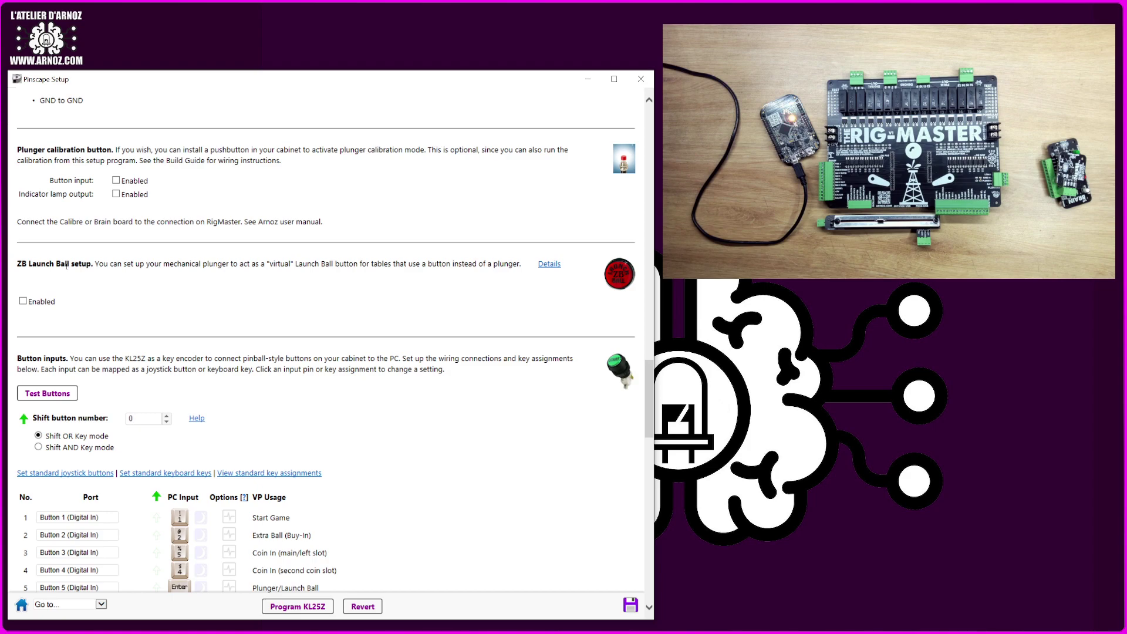
pyautogui.scroll(-3, 363, 433)
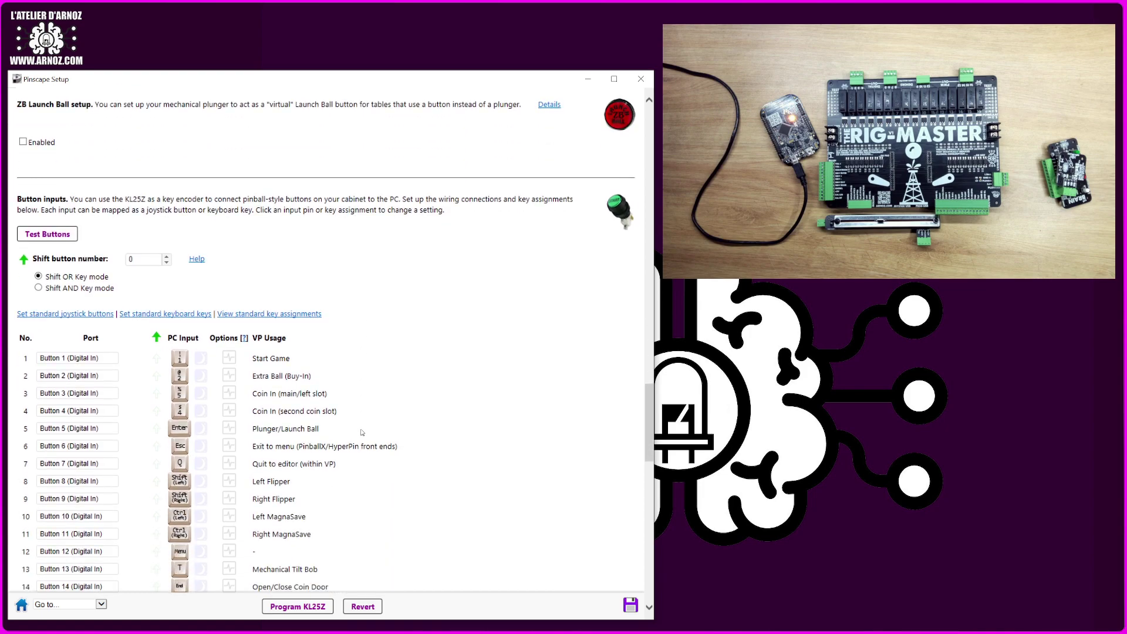
pyautogui.scroll(-4, 362, 433)
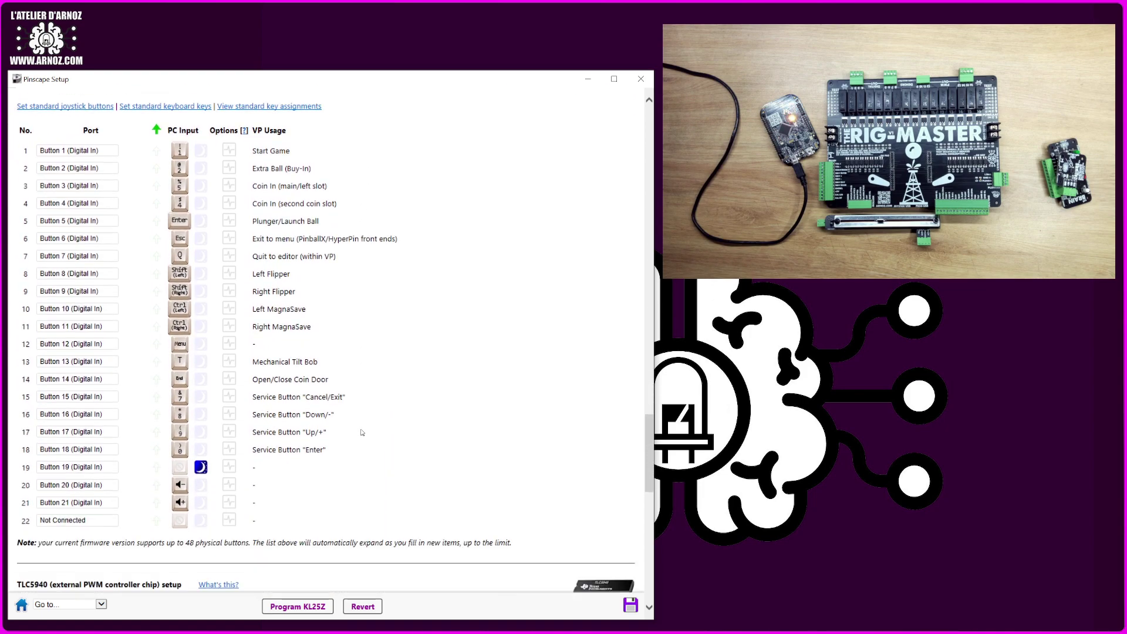
pyautogui.scroll(-1, 362, 433)
pyautogui.scroll(2, 361, 433)
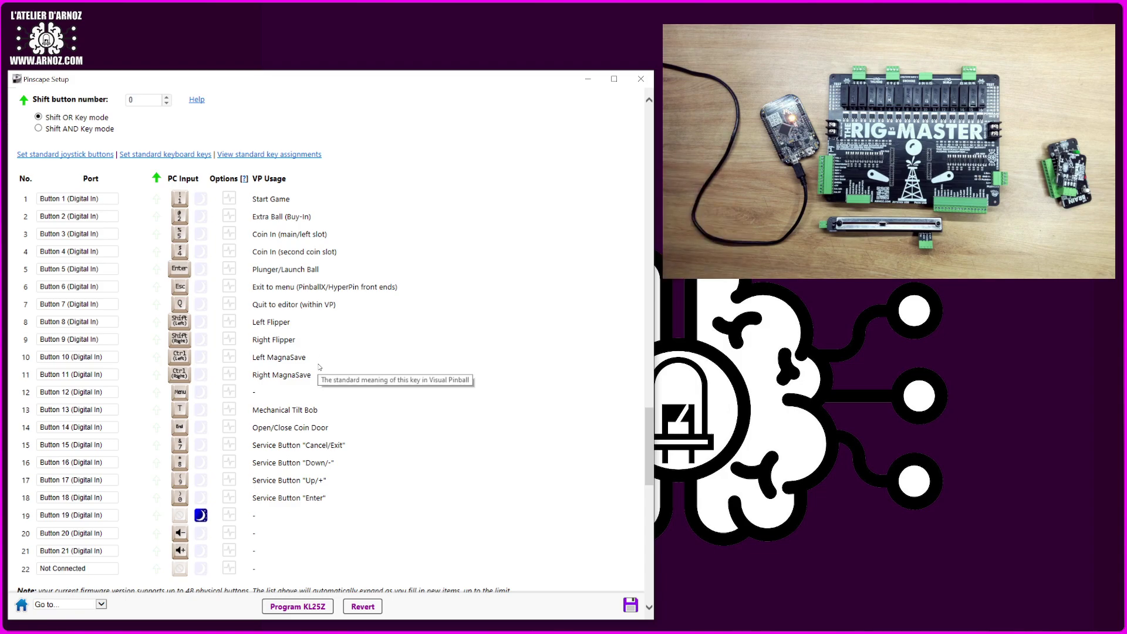
pyautogui.click(182, 288)
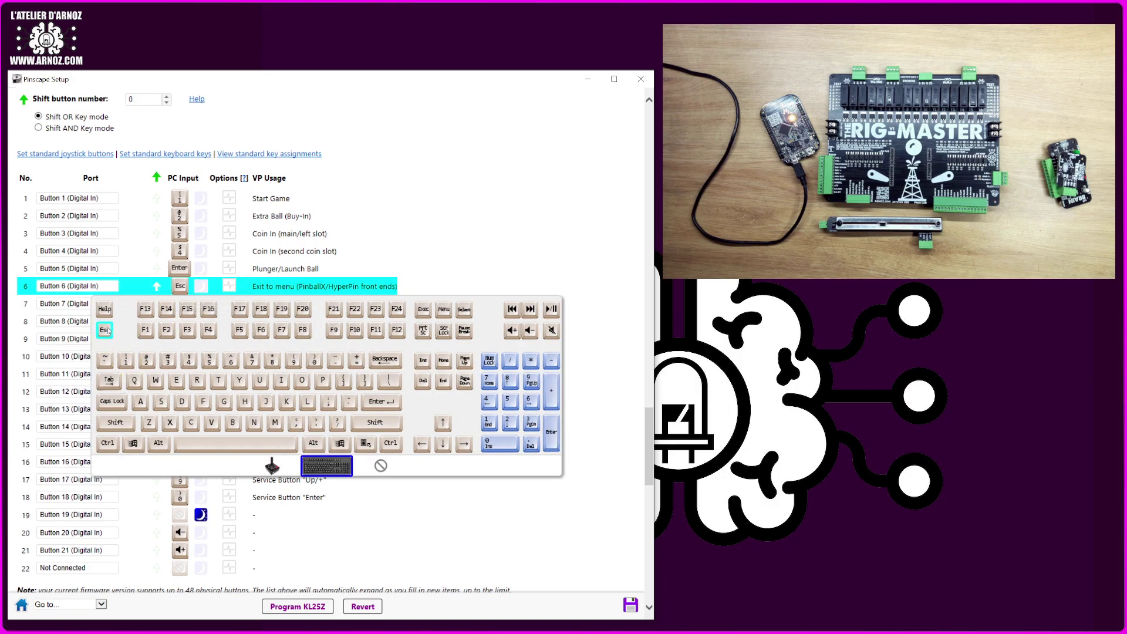
pyautogui.click(233, 424)
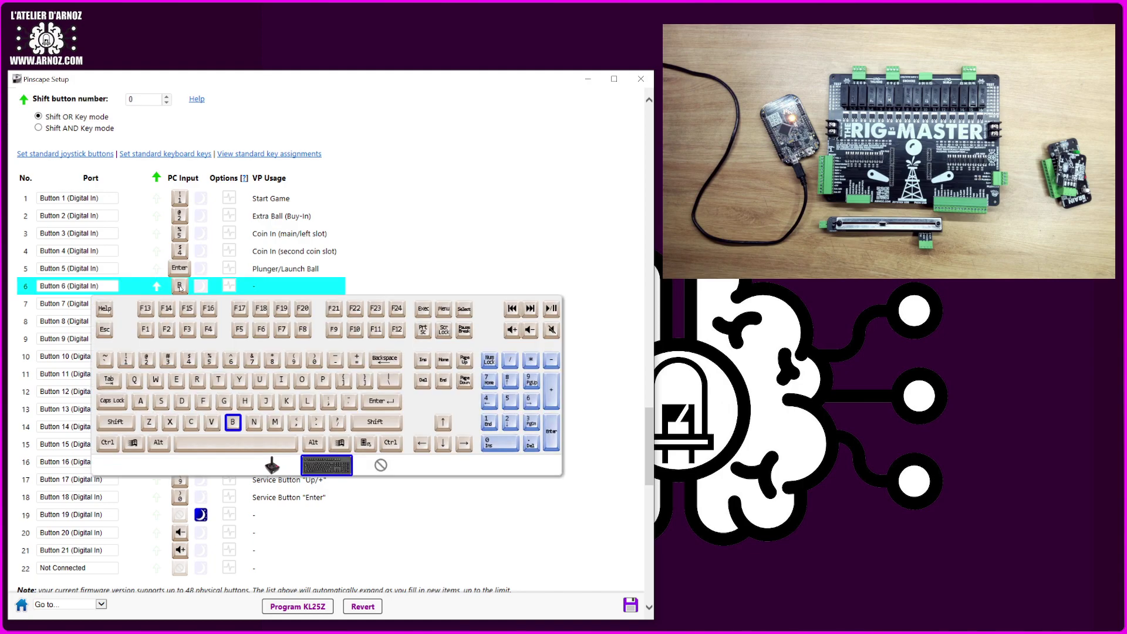
pyautogui.click(180, 287)
pyautogui.click(105, 330)
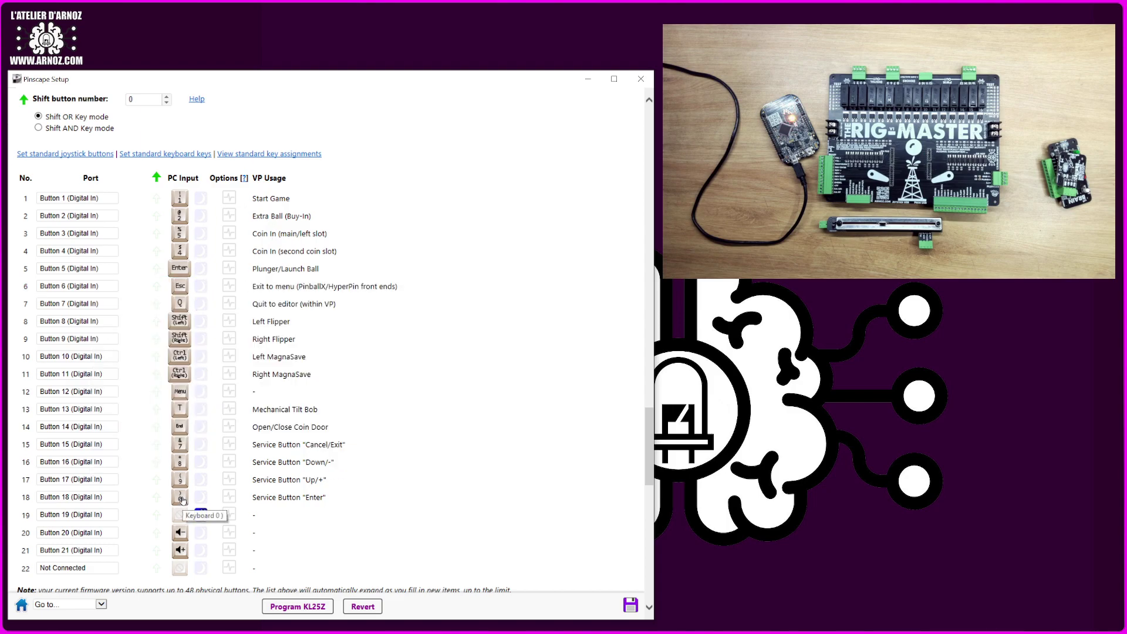
# - Make button 19 the momentary Night Mode button and check the Pinscape After Dark section
pyautogui.scroll(-3, 182, 500)
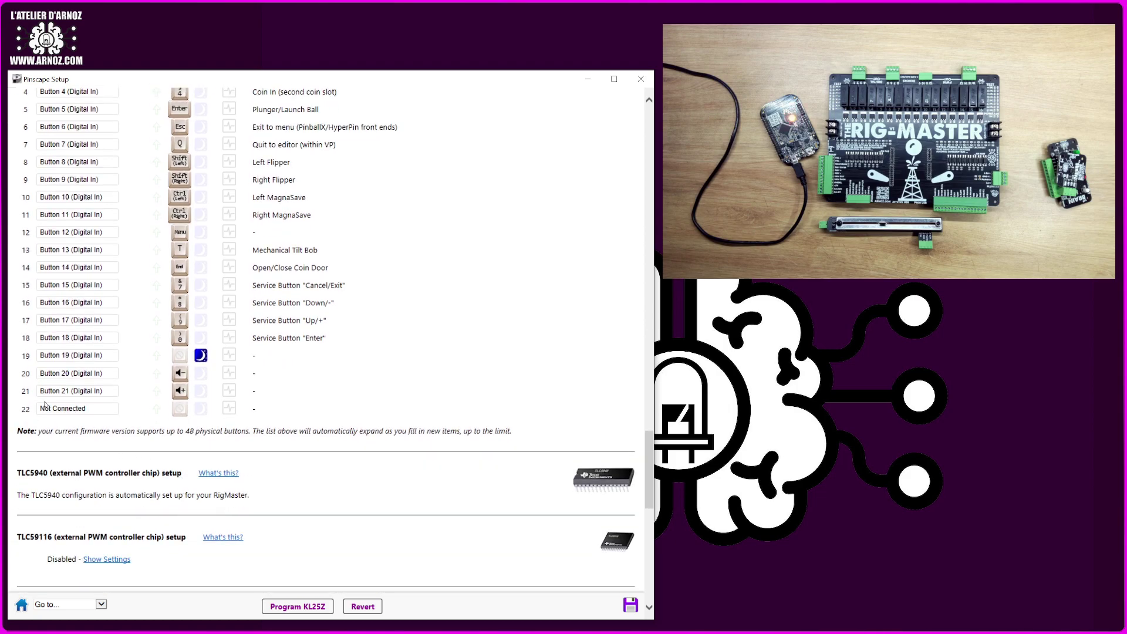
pyautogui.scroll(3, 274, 325)
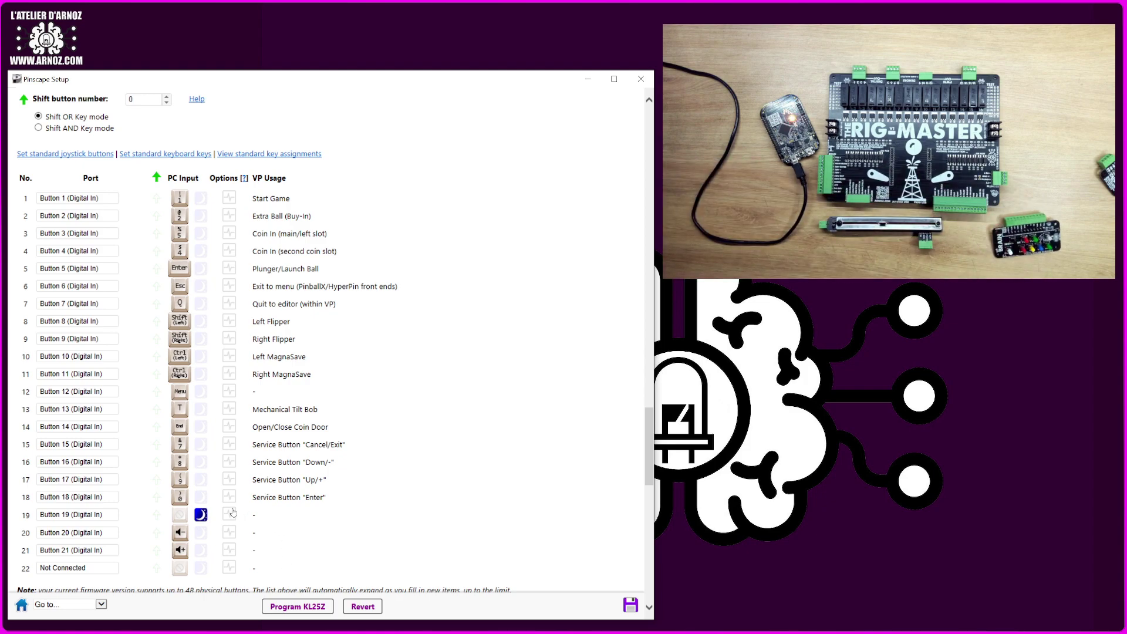
pyautogui.click(200, 515)
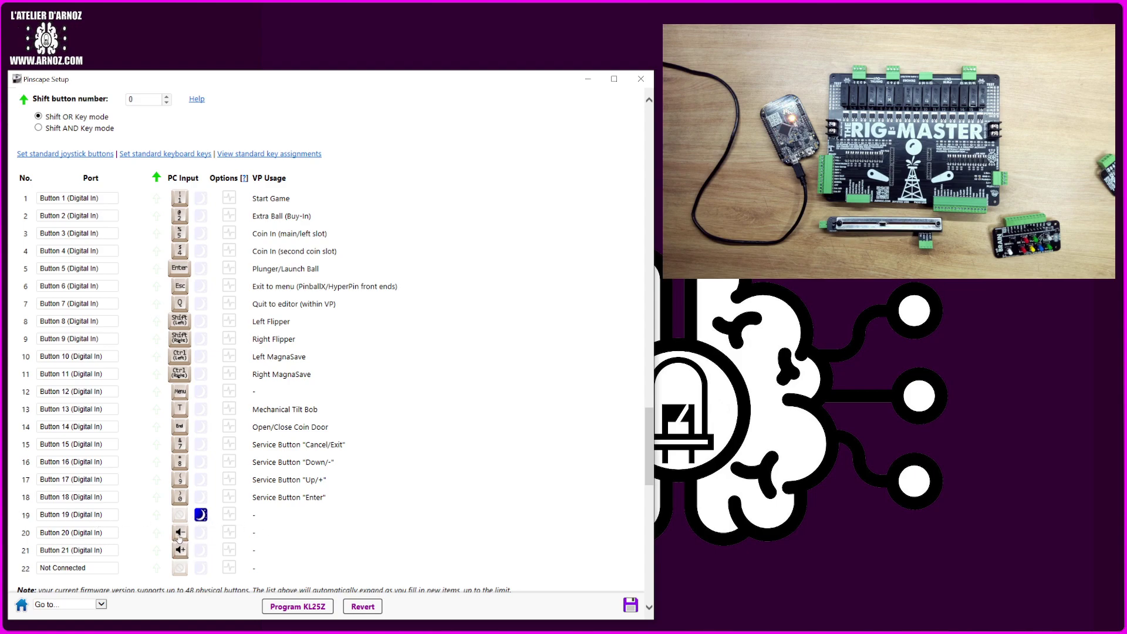
pyautogui.scroll(-2, 183, 536)
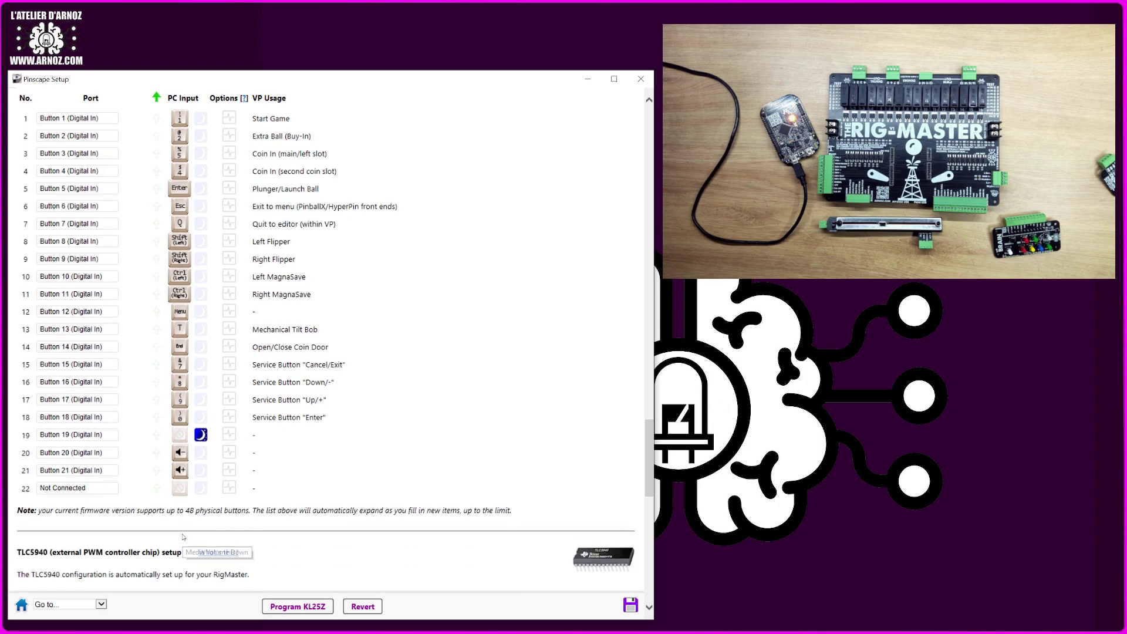
pyautogui.scroll(2, 197, 456)
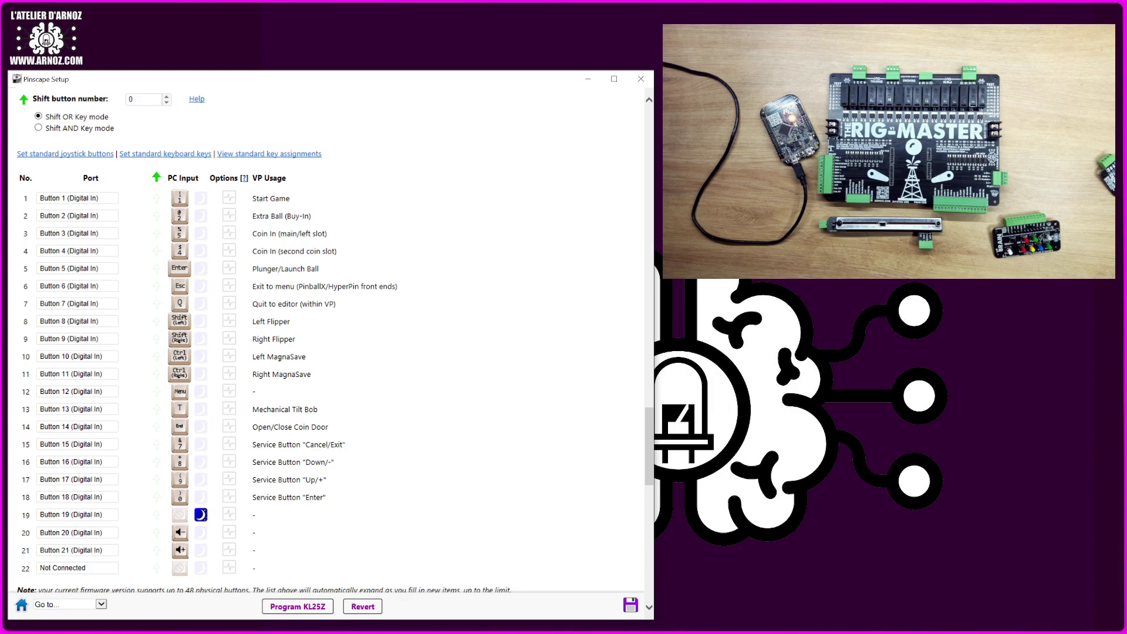
pyautogui.scroll(-7, 280, 362)
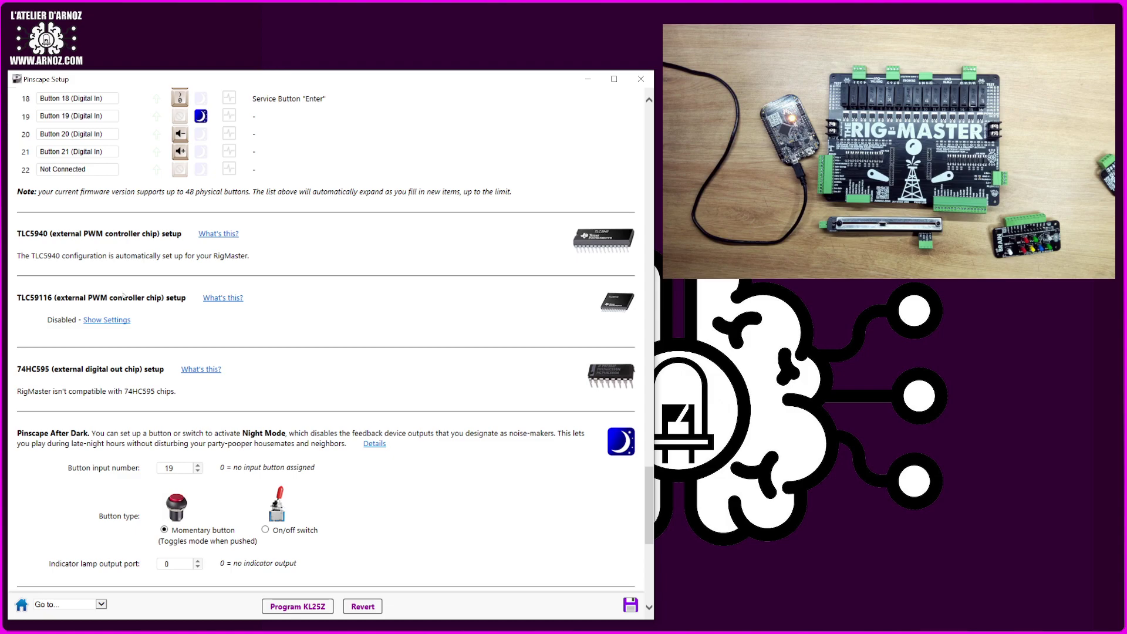
# - Scroll down to the feedback outputs table listing the 16 RigMaster ports, Mosboard1–8 and Extension 1 1–8
pyautogui.scroll(-2, 153, 332)
pyautogui.scroll(-8, 154, 330)
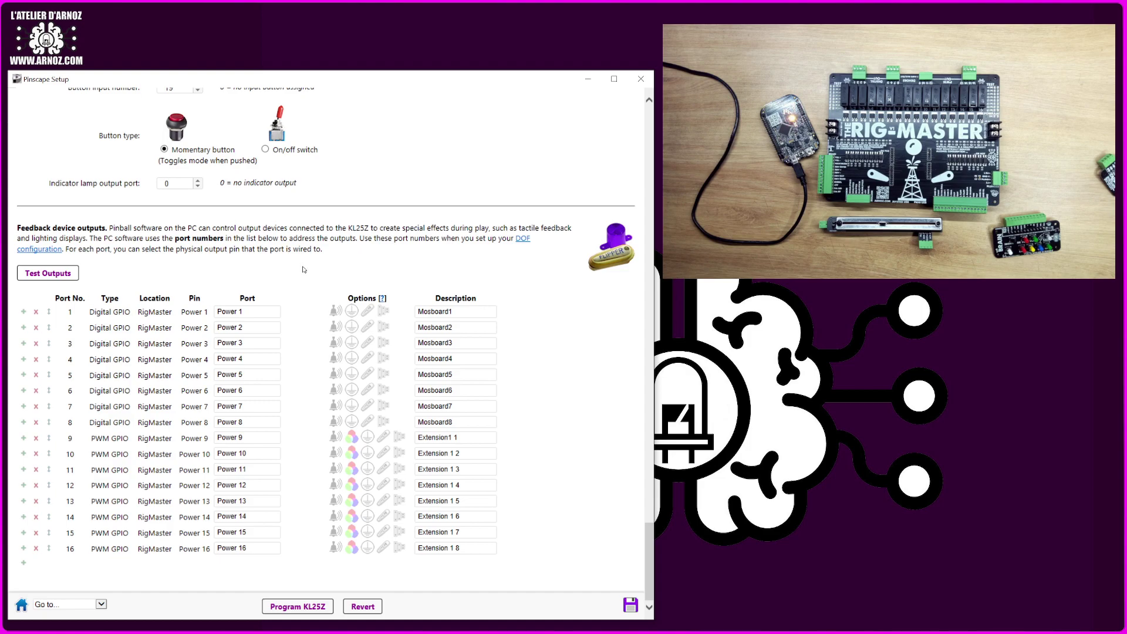
pyautogui.scroll(2, 303, 269)
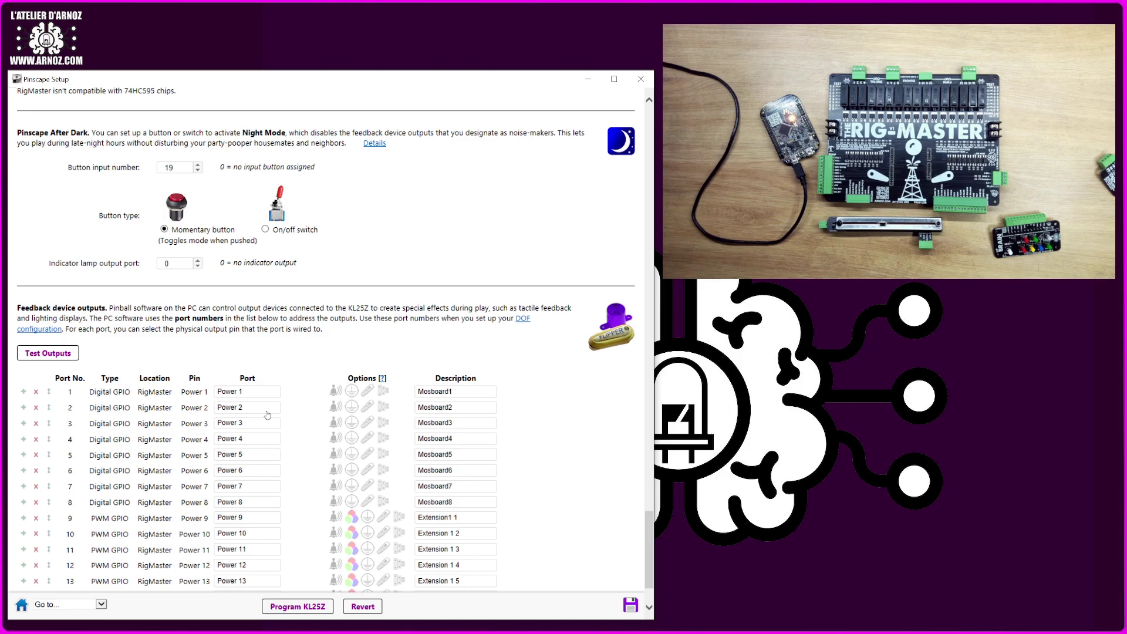
pyautogui.scroll(-2, 267, 416)
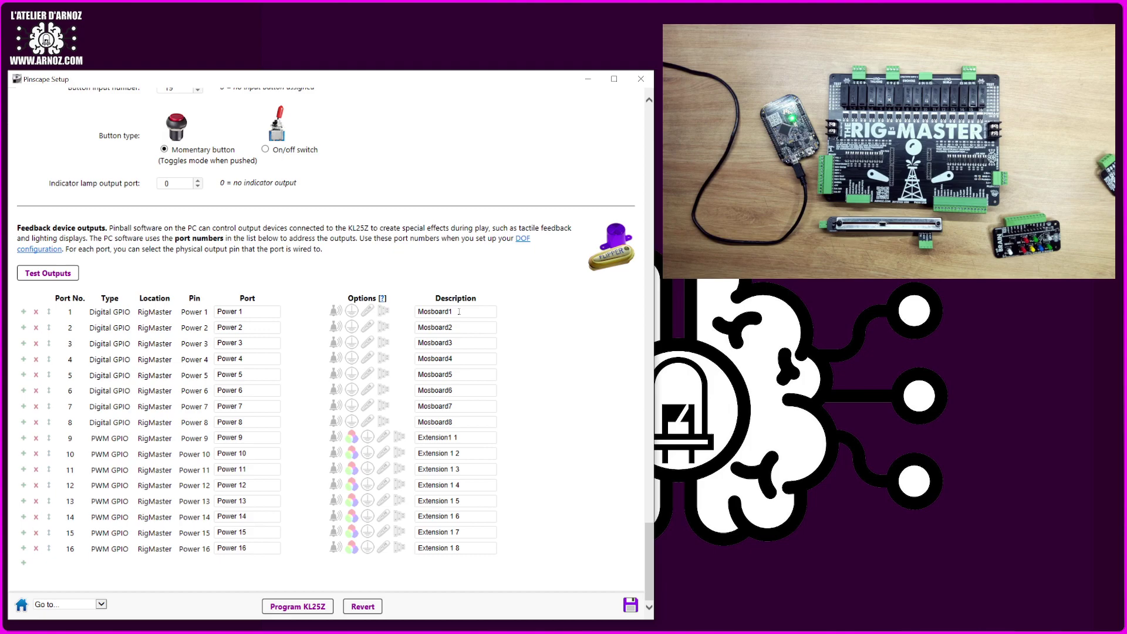
# - Rename feedback port 1's description to 'L Flipp' and port 2's to 'R Flipp'
pyautogui.doubleClick(459, 311)
pyautogui.write('L Flipp')
pyautogui.doubleClick(461, 329)
pyautogui.write('R Fl')
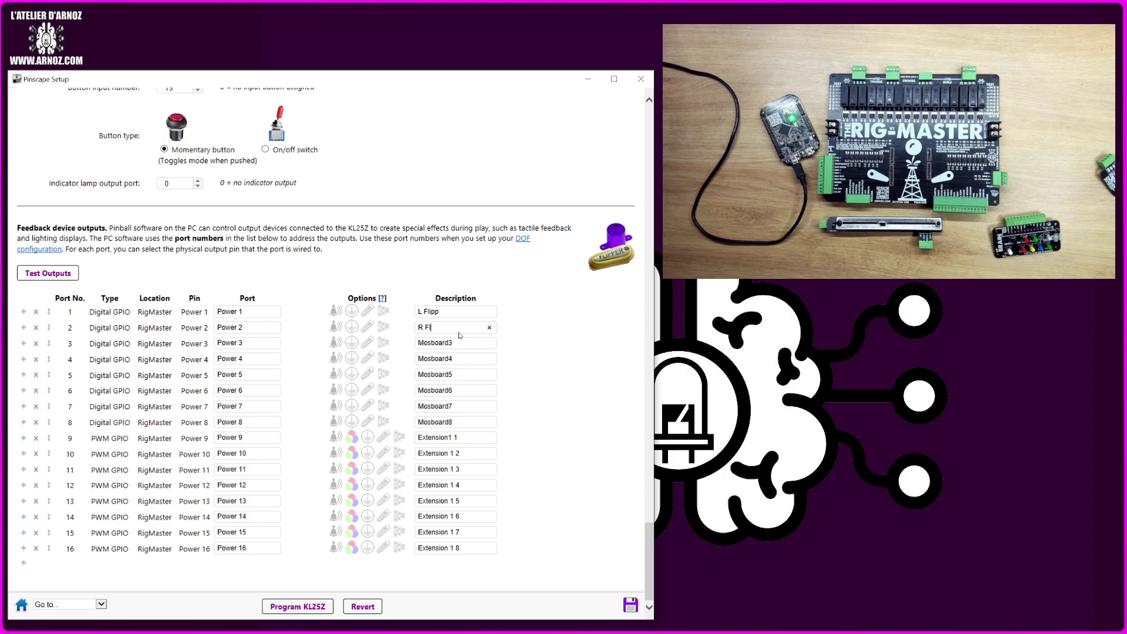
pyautogui.write('ipper')
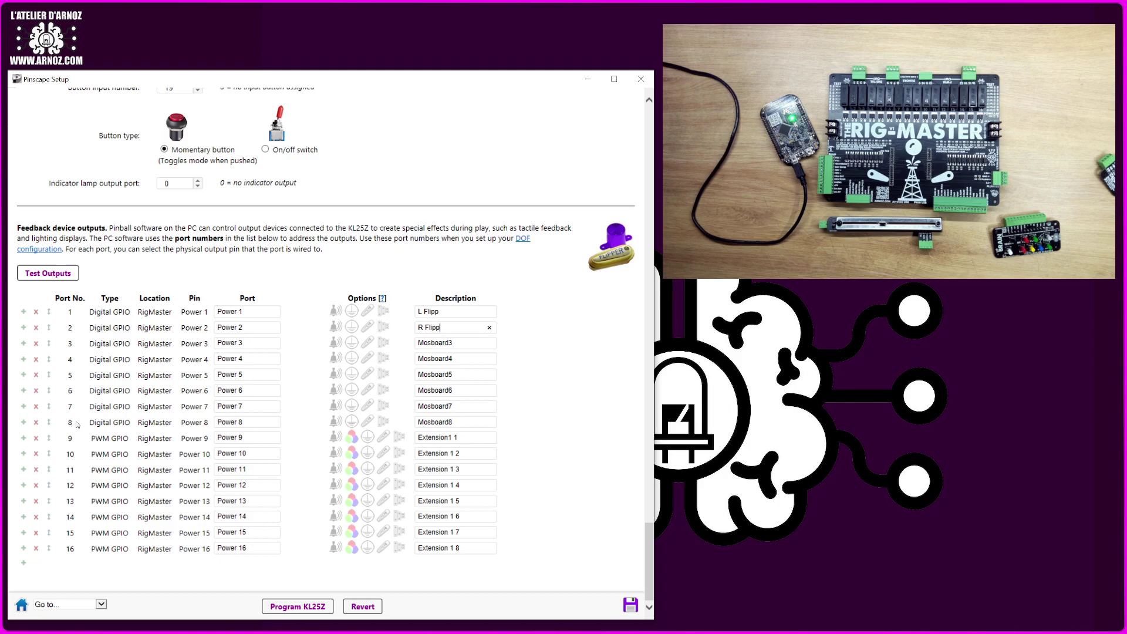
pyautogui.doubleClick(72, 313)
pyautogui.click(71, 314)
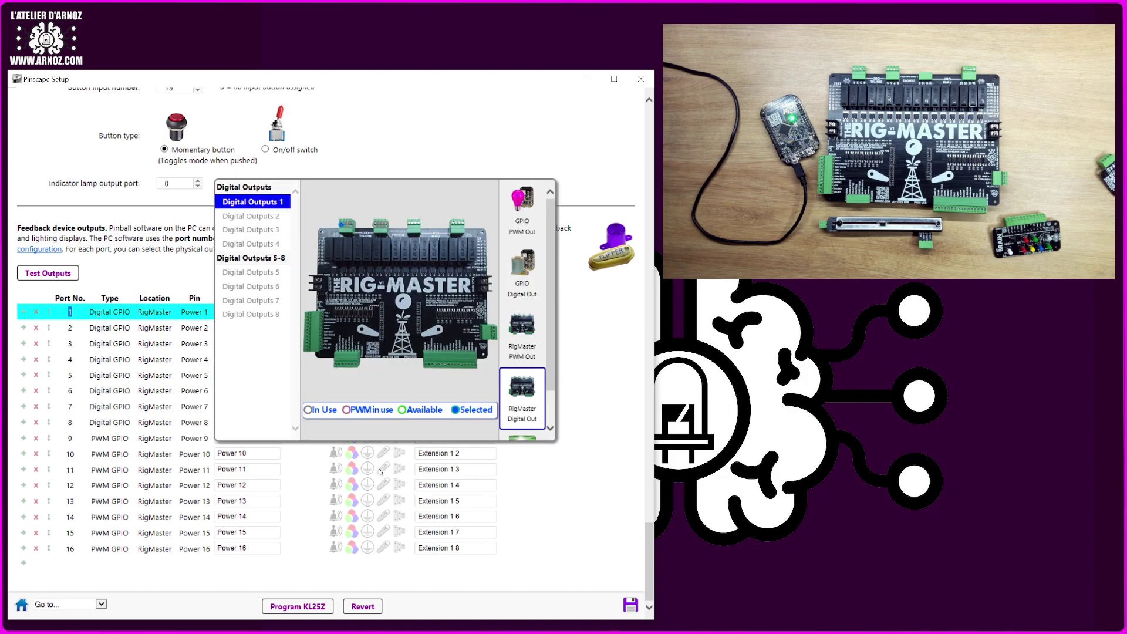
pyautogui.click(358, 444)
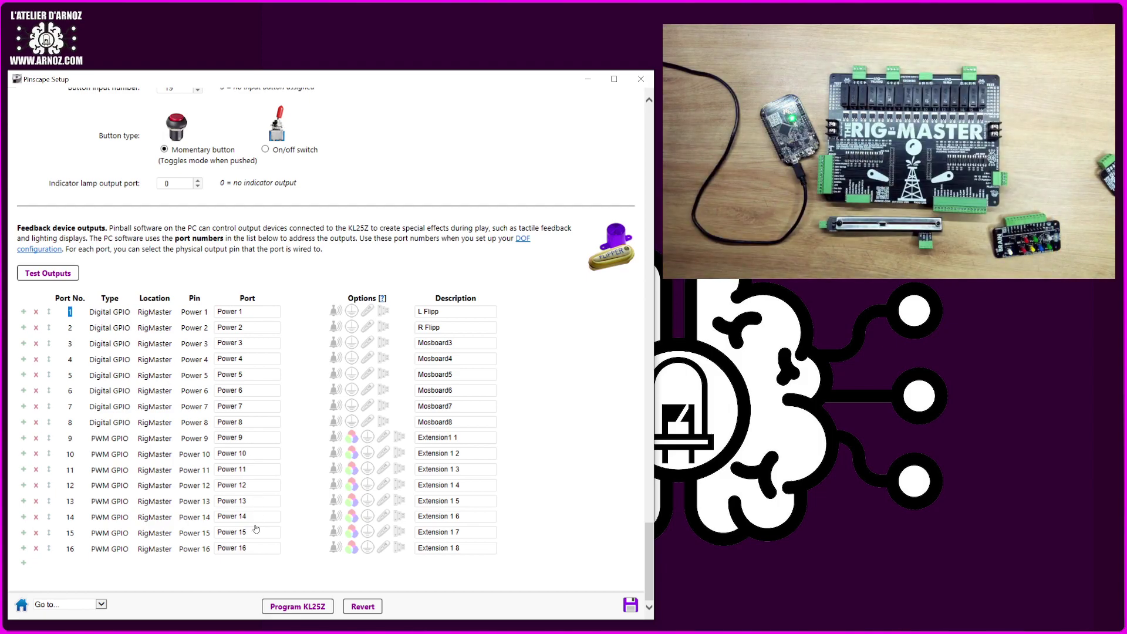
pyautogui.click(256, 554)
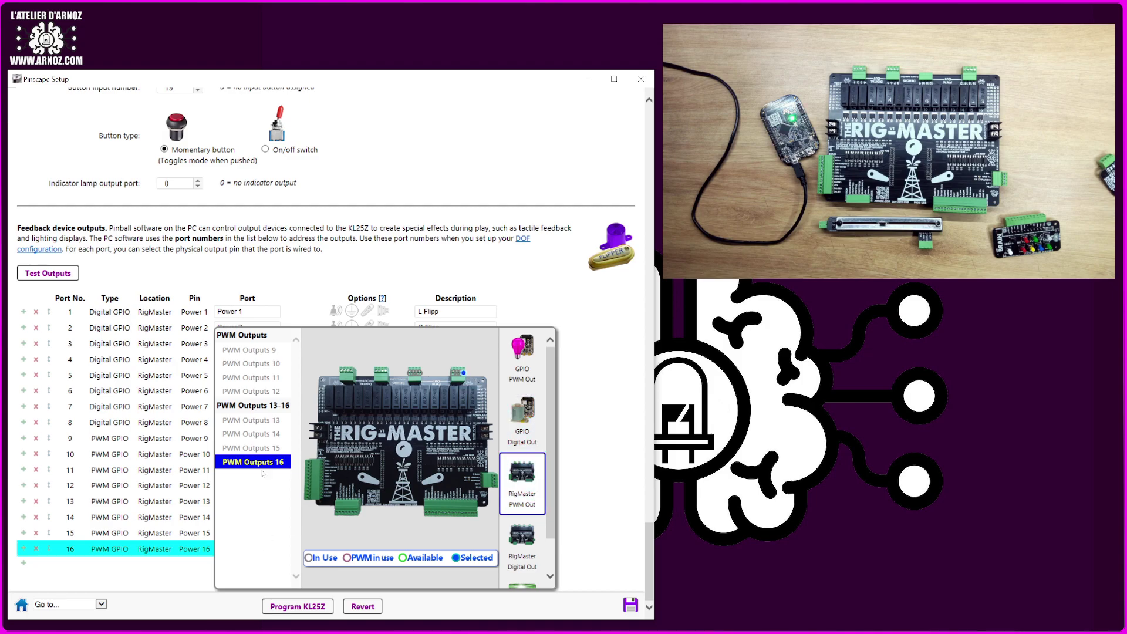
pyautogui.click(274, 368)
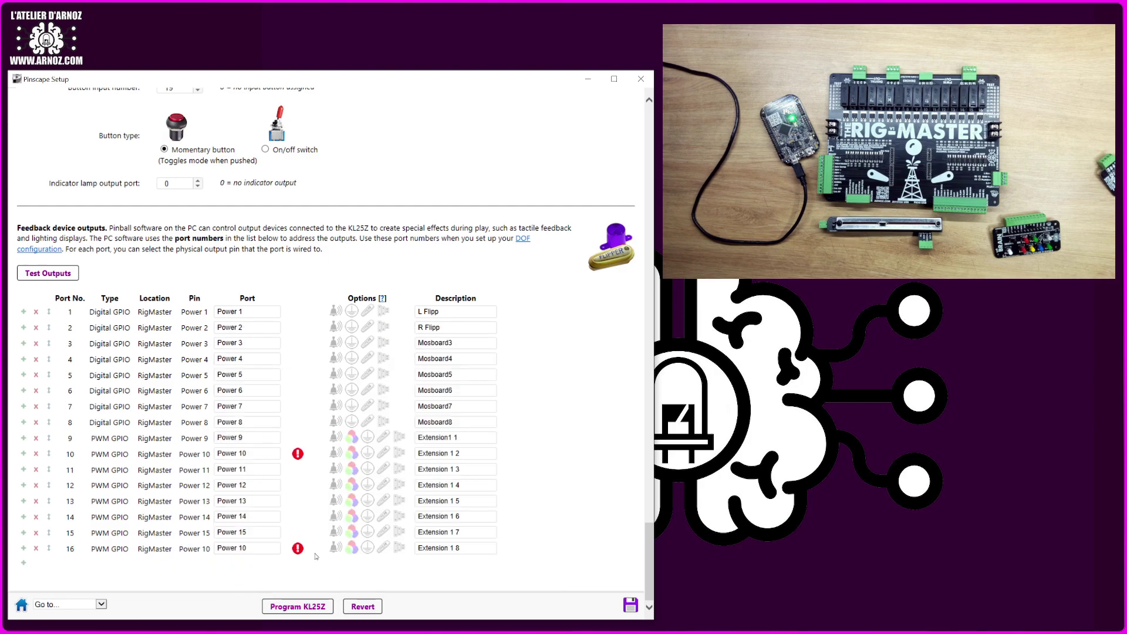
pyautogui.click(245, 456)
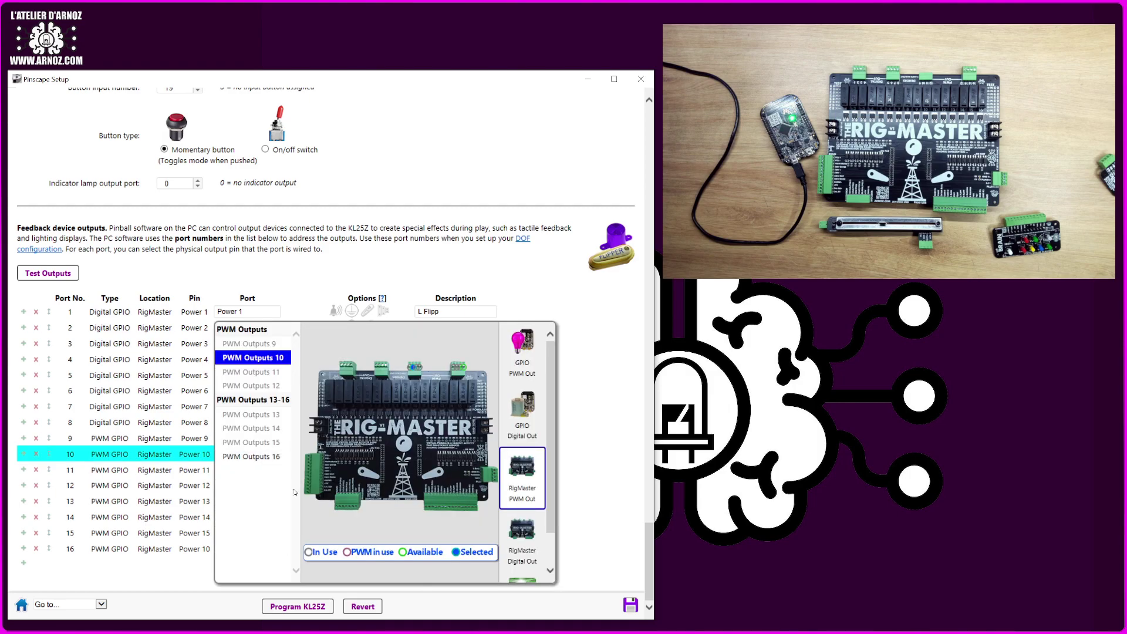
pyautogui.click(257, 458)
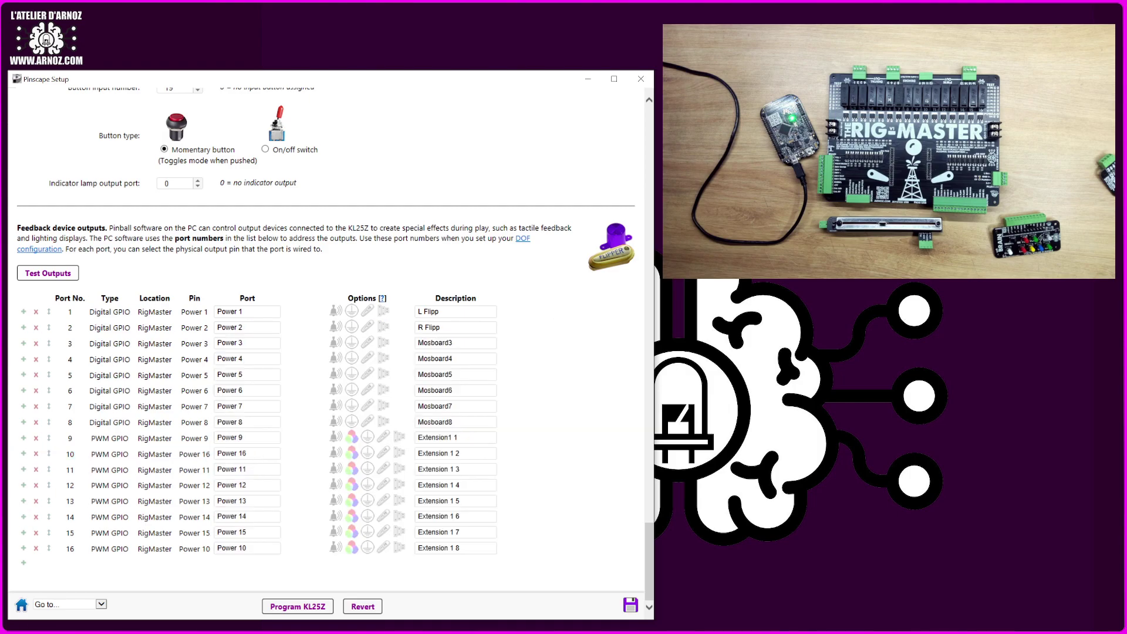
pyautogui.click(249, 457)
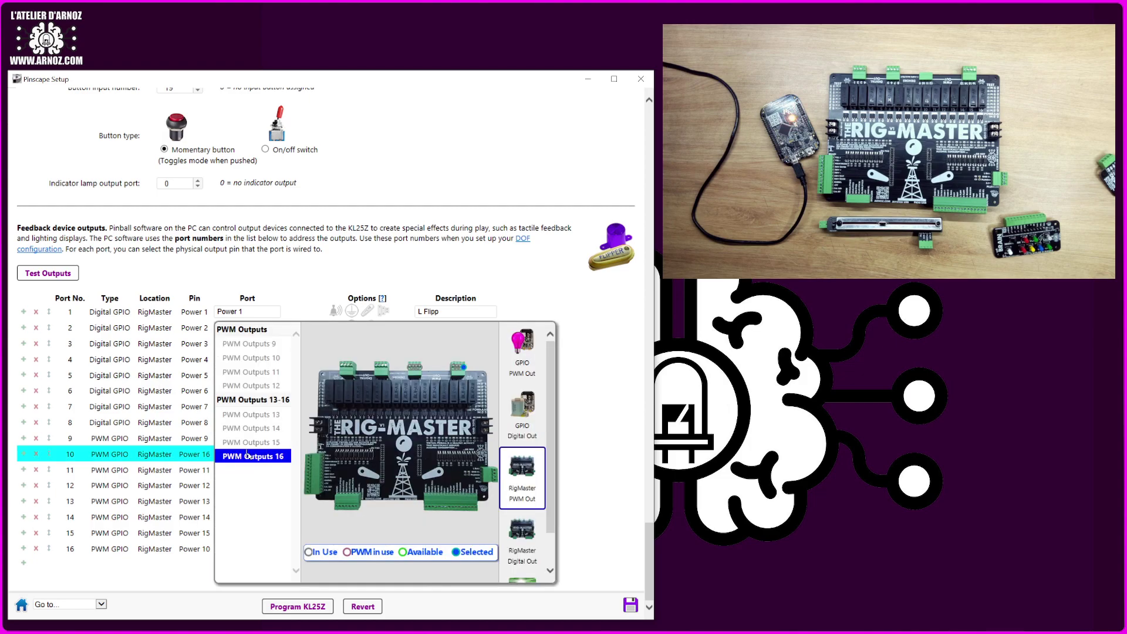
pyautogui.click(262, 359)
pyautogui.click(231, 549)
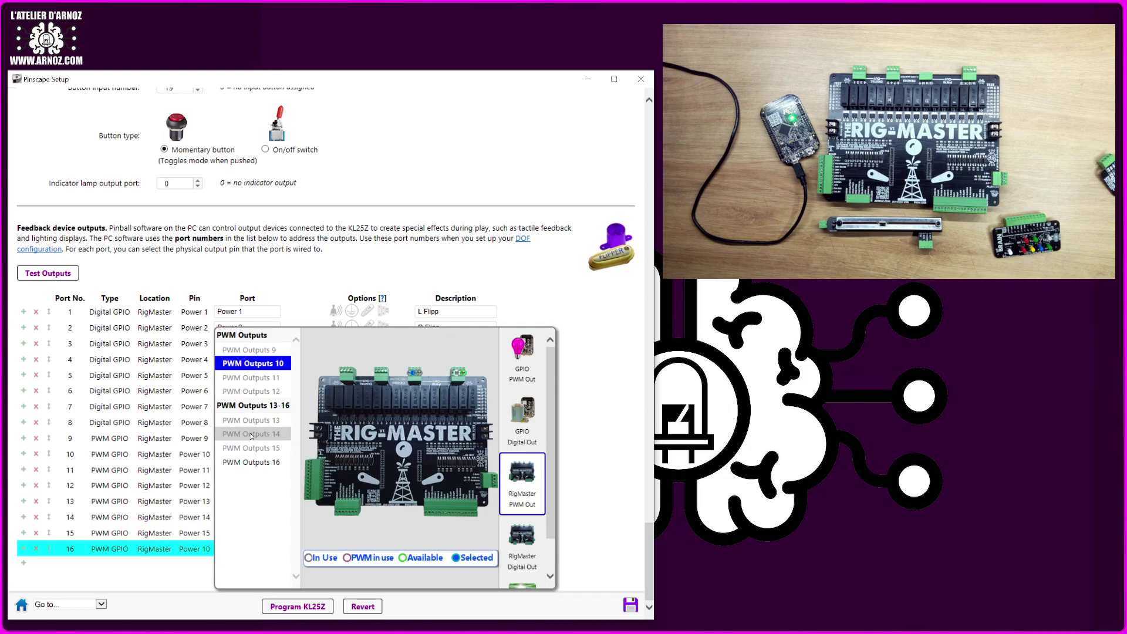
pyautogui.click(247, 465)
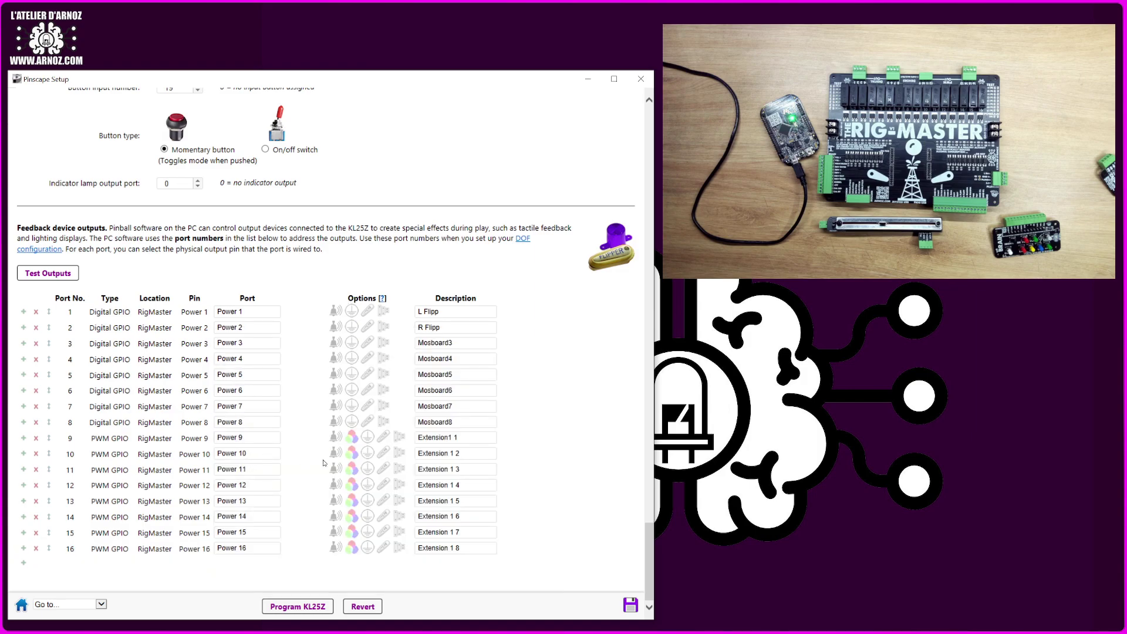
pyautogui.click(333, 311)
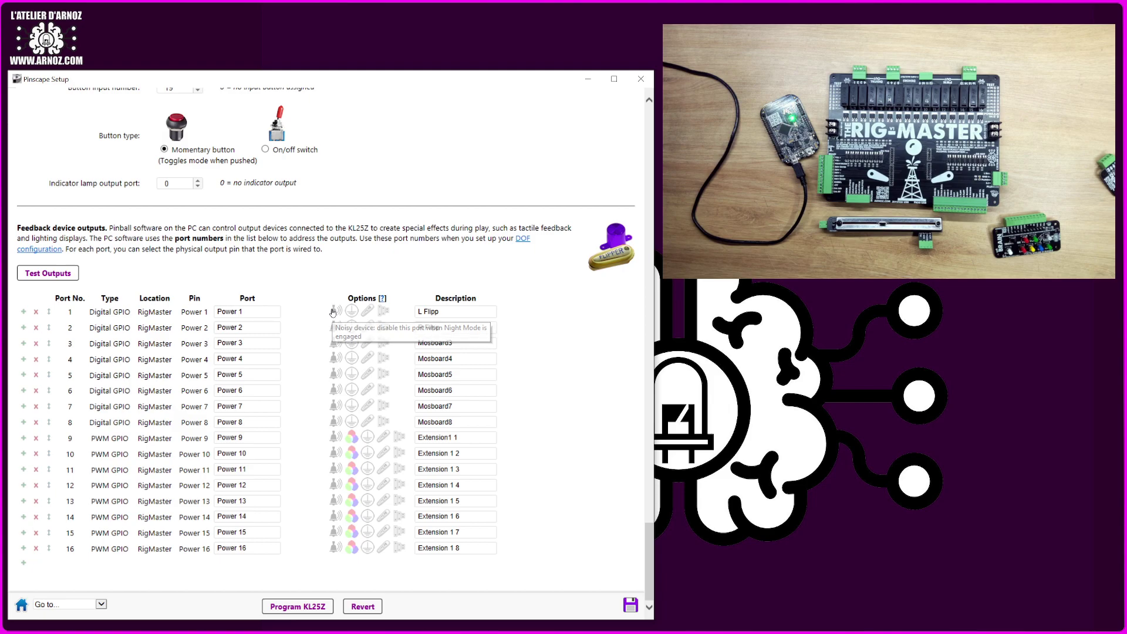
pyautogui.click(335, 329)
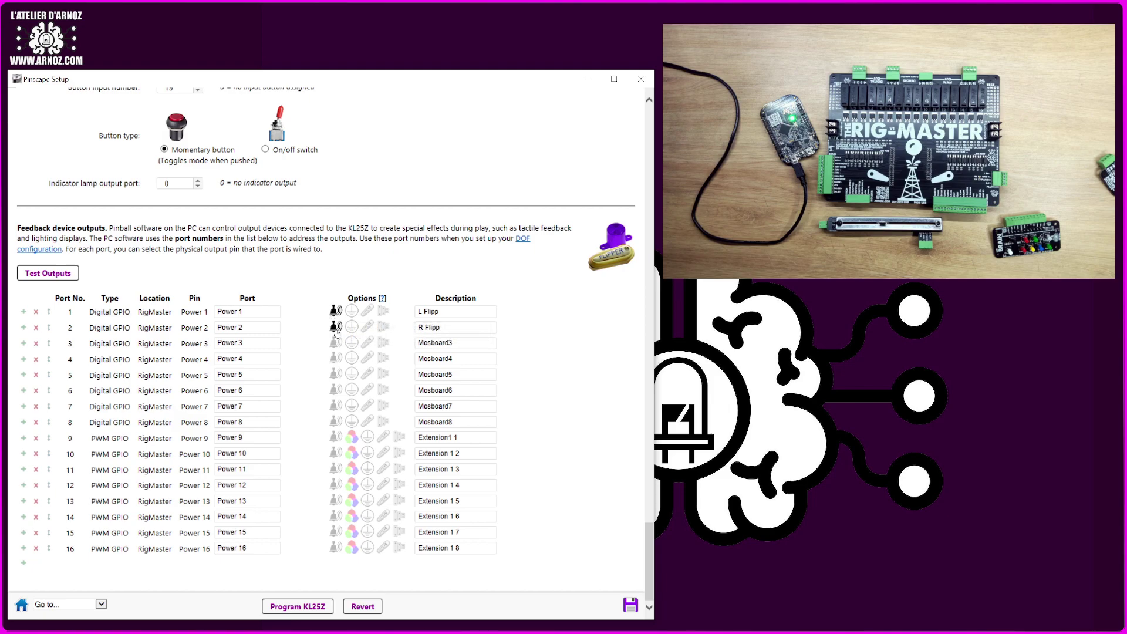
pyautogui.scroll(15, 337, 353)
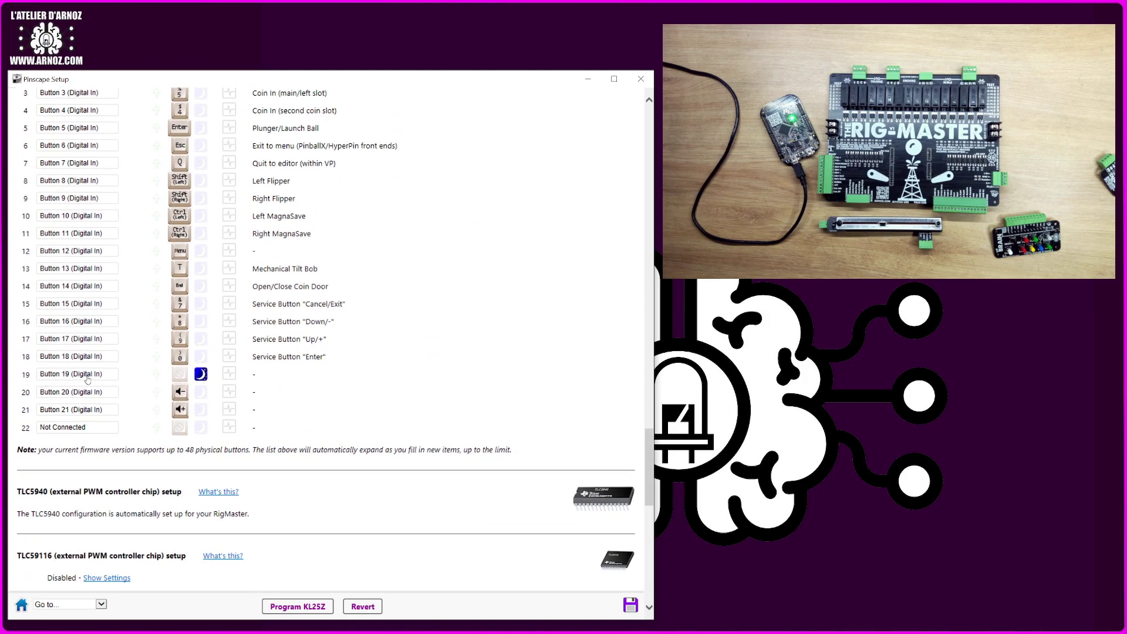
pyautogui.scroll(-15, 251, 443)
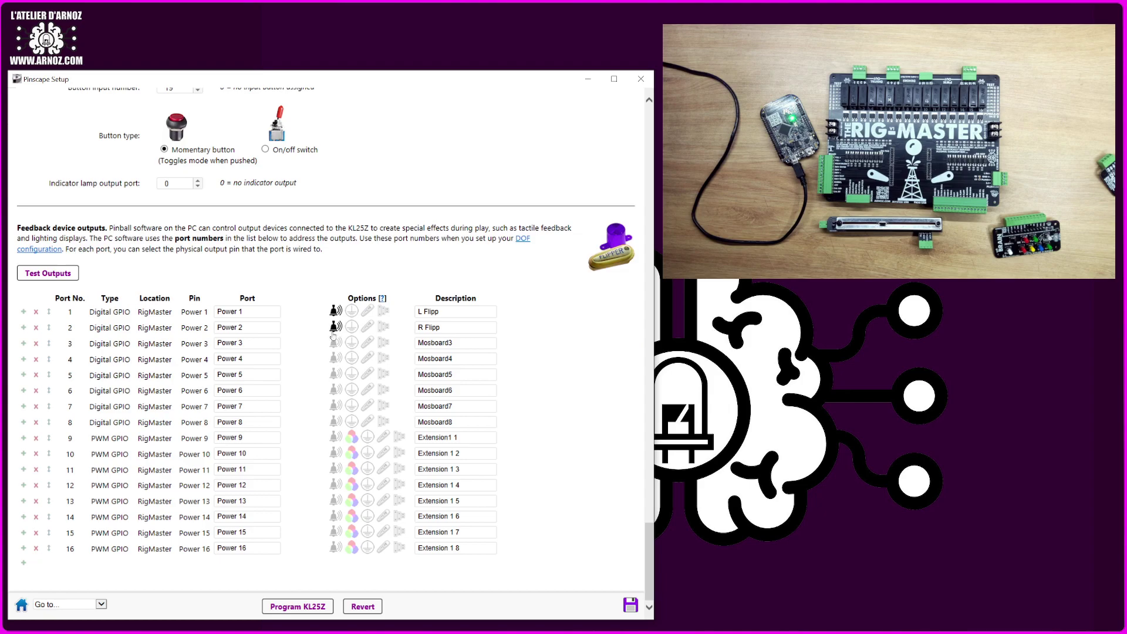
pyautogui.click(334, 359)
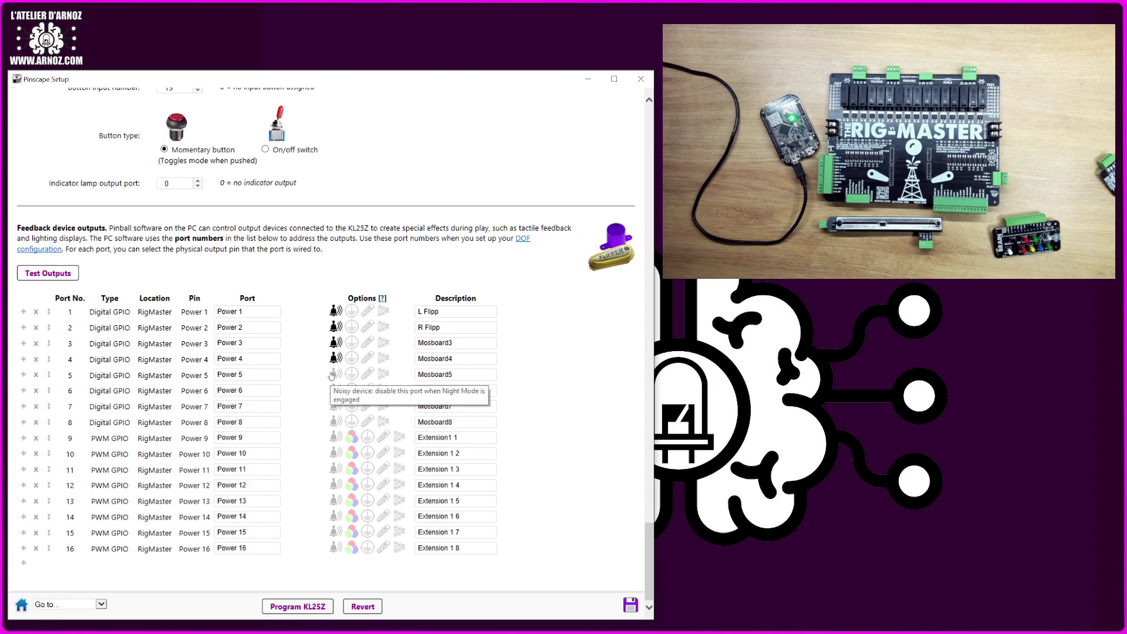
pyautogui.click(334, 358)
pyautogui.click(334, 342)
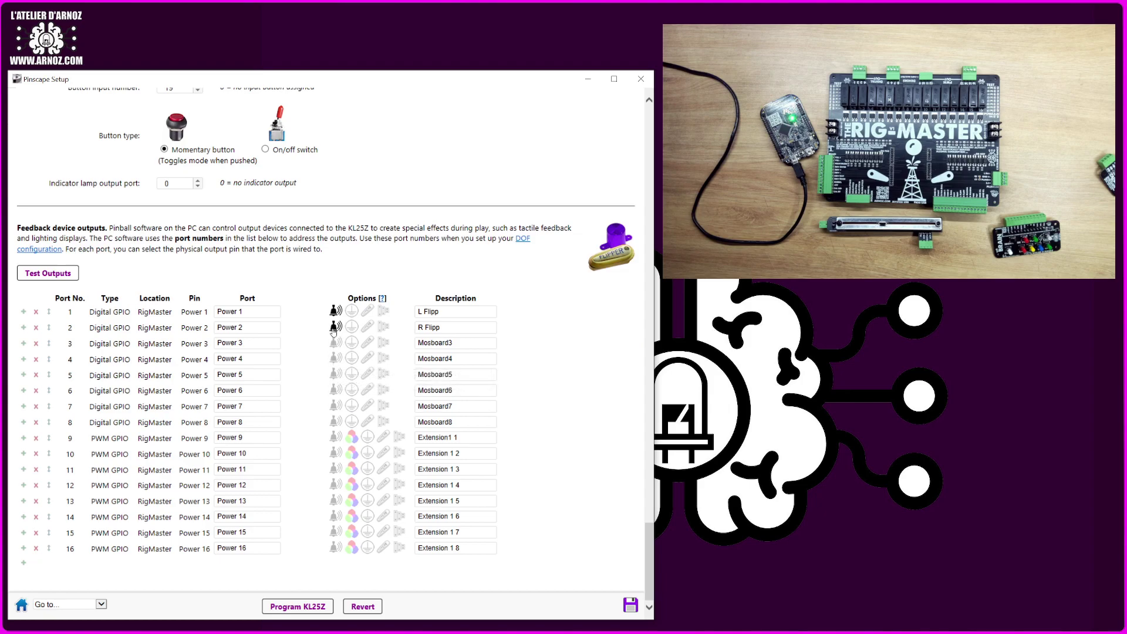
pyautogui.click(334, 327)
pyautogui.click(334, 310)
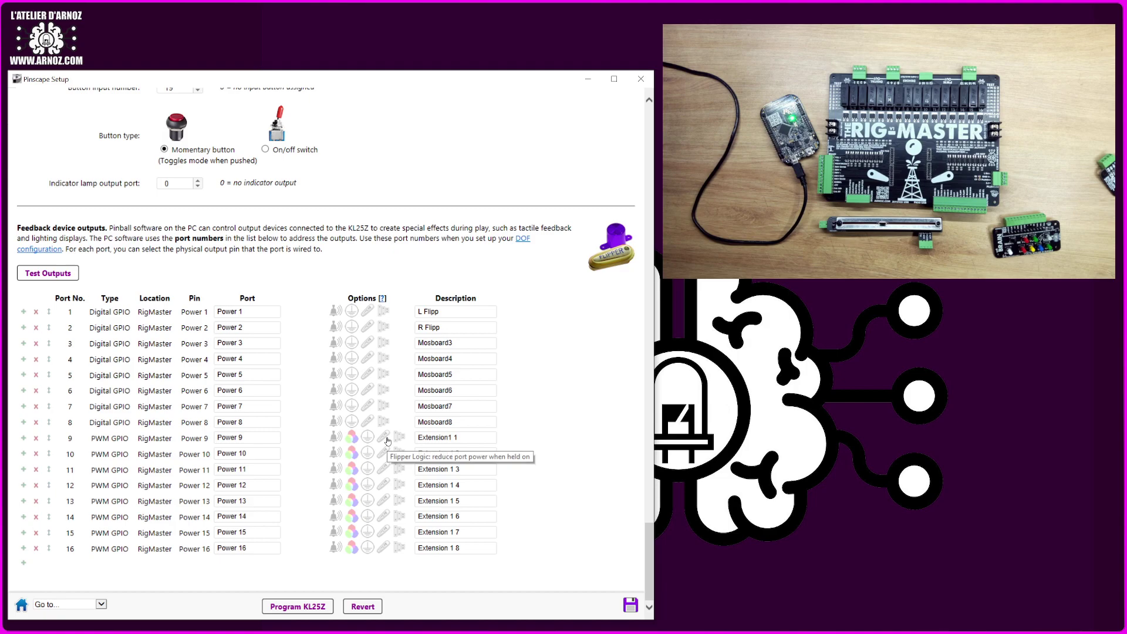
pyautogui.click(371, 315)
pyautogui.click(371, 316)
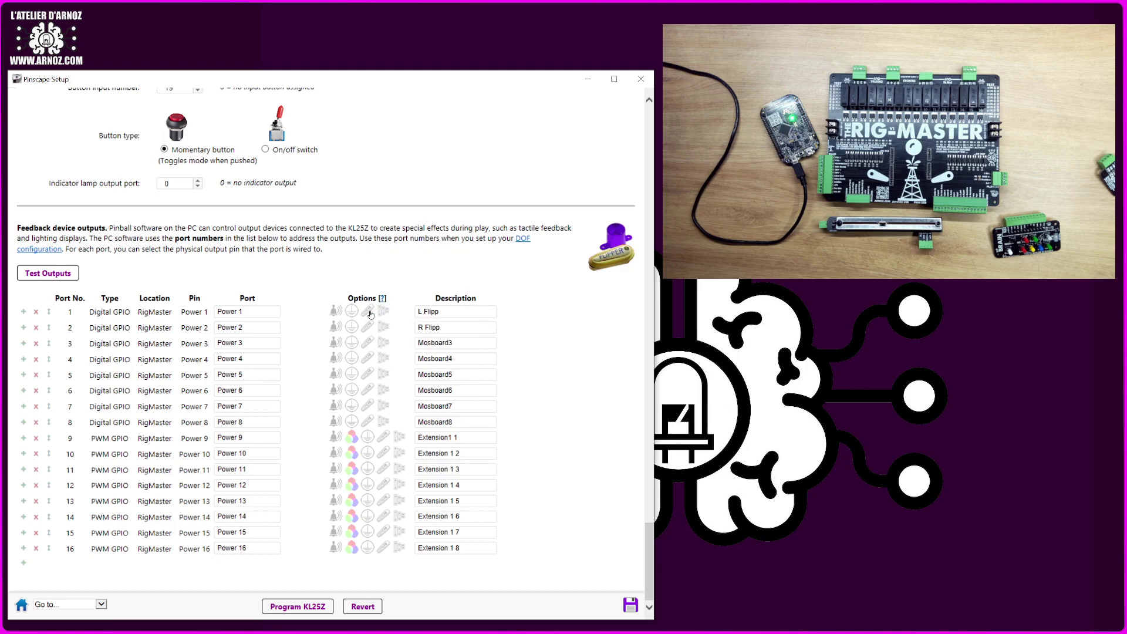
pyautogui.click(371, 315)
pyautogui.click(371, 316)
pyautogui.click(352, 437)
pyautogui.click(351, 454)
pyautogui.click(351, 469)
pyautogui.click(351, 469)
pyautogui.click(351, 453)
pyautogui.click(351, 438)
# - Set the Mollusk board count to 1 and check port 17's output choices among the new ports 17–32
pyautogui.scroll(15, 381, 413)
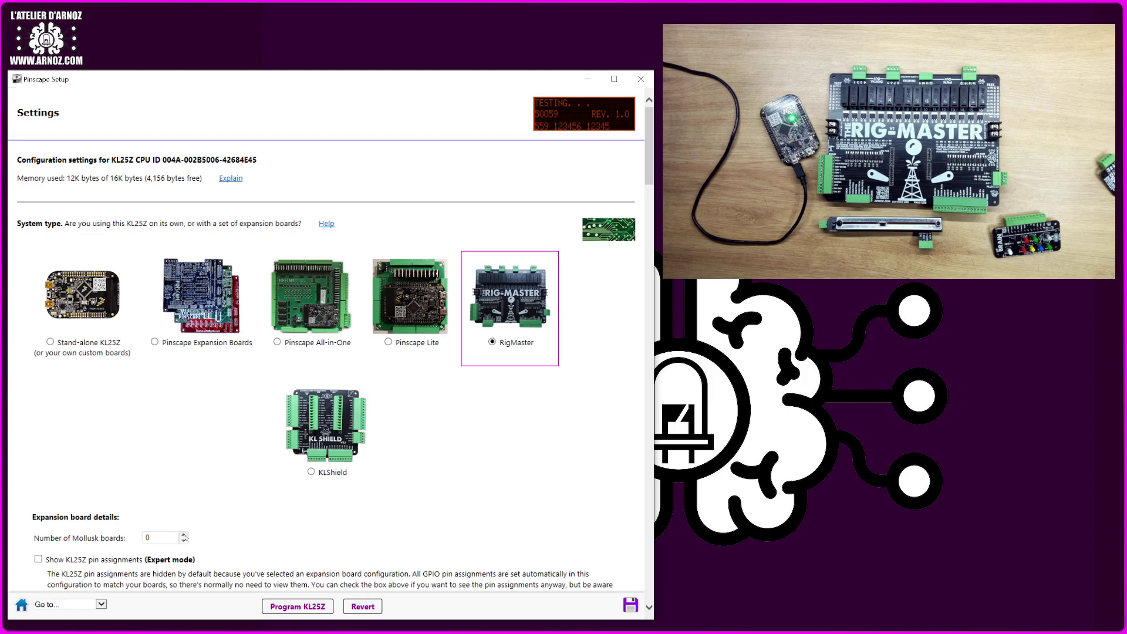
pyautogui.click(184, 536)
pyautogui.scroll(-20, 235, 535)
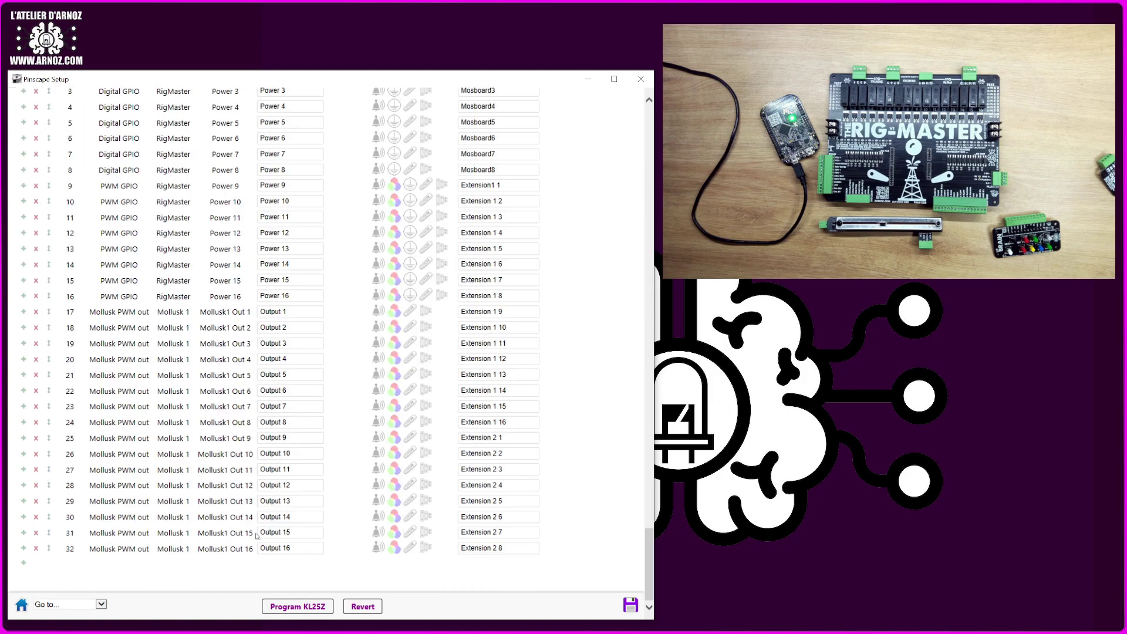
pyautogui.scroll(3, 254, 536)
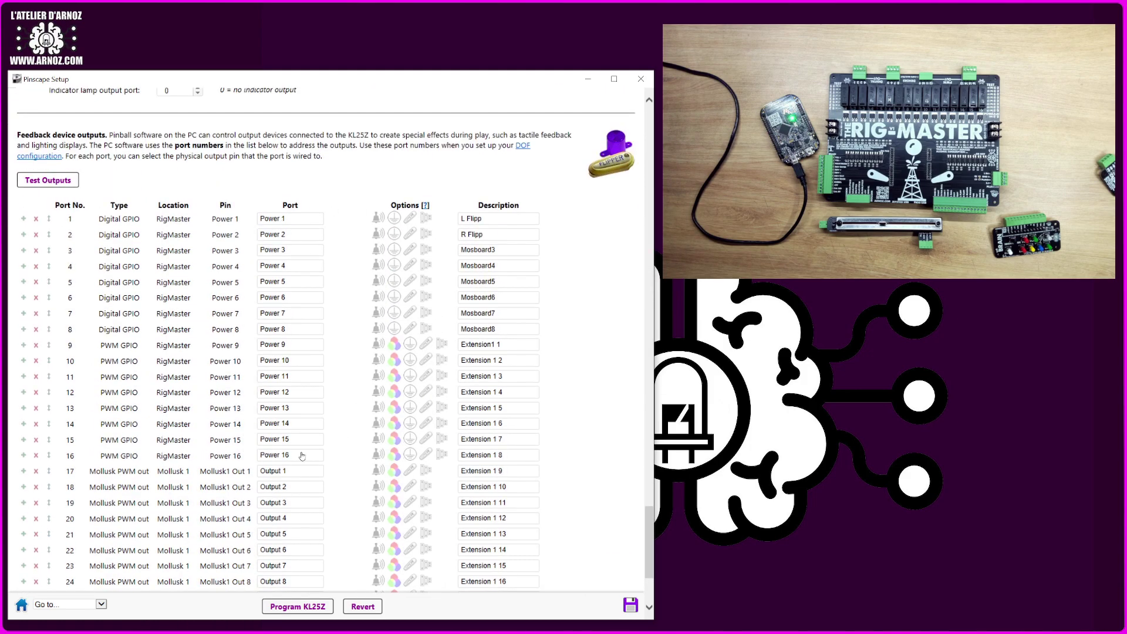
pyautogui.scroll(-5, 301, 456)
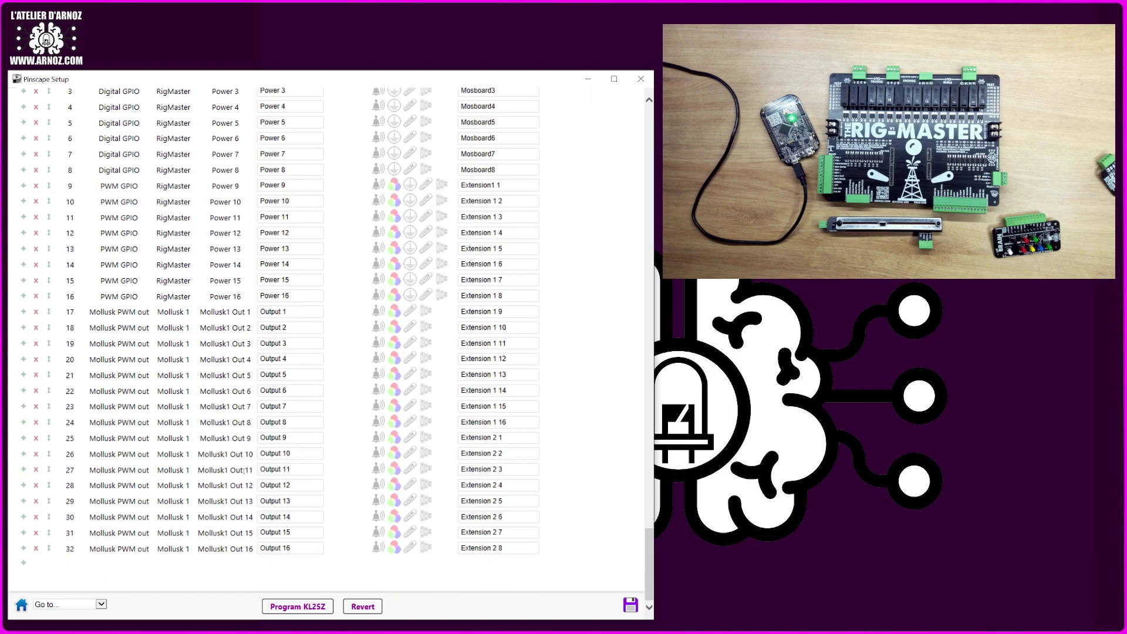
pyautogui.click(291, 313)
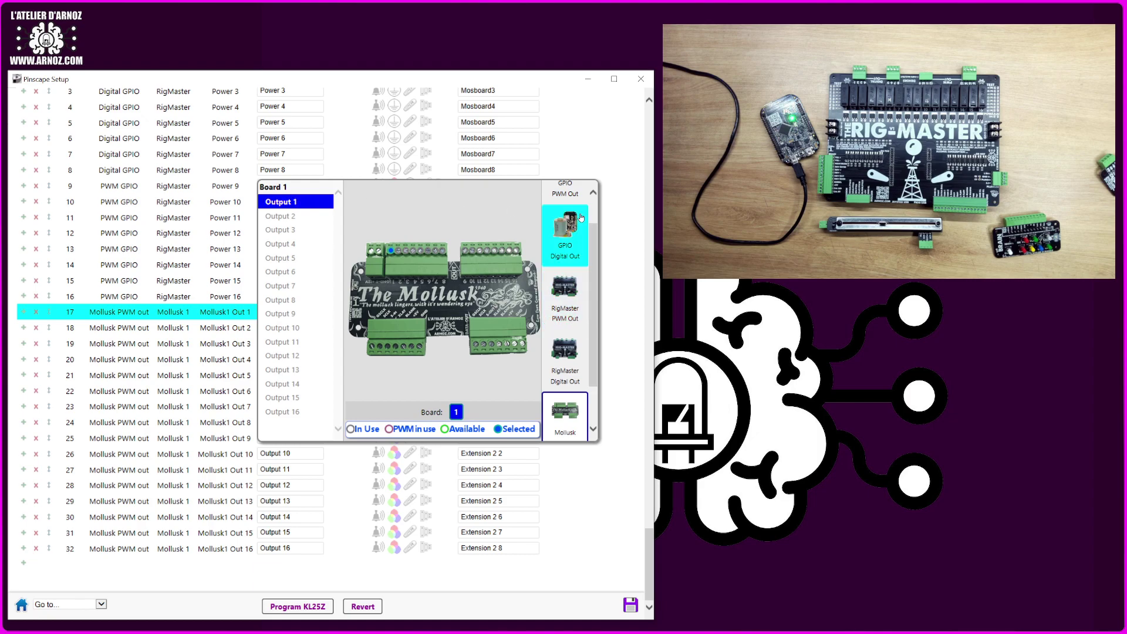
pyautogui.click(622, 240)
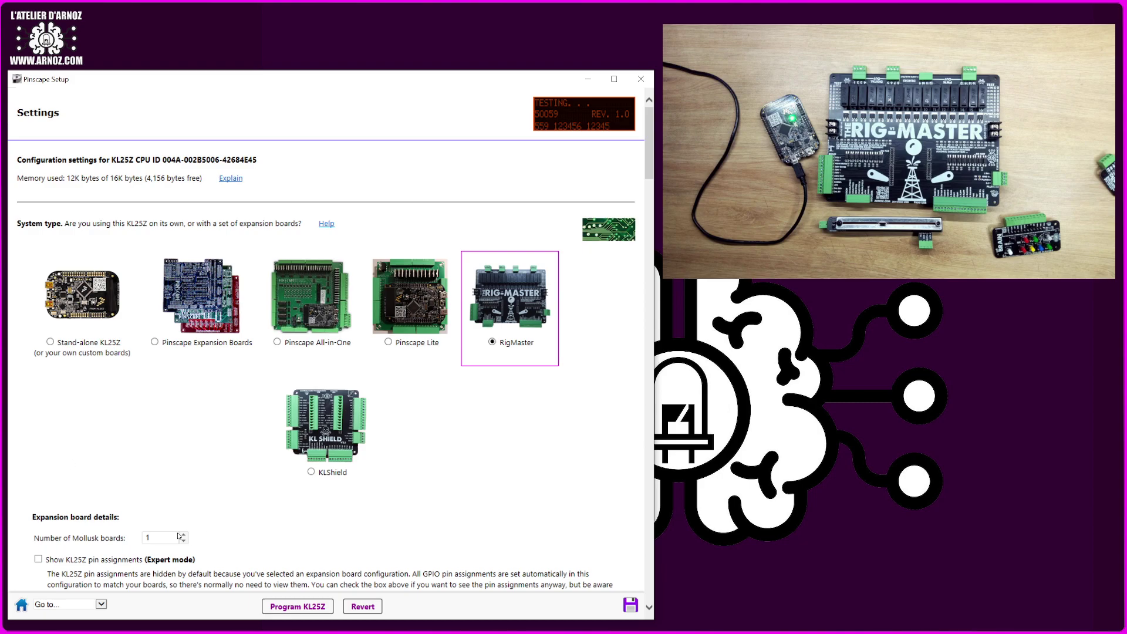
# - Highlight a block of output table rows and view port 2's pin choices
pyautogui.scroll(-15, 353, 499)
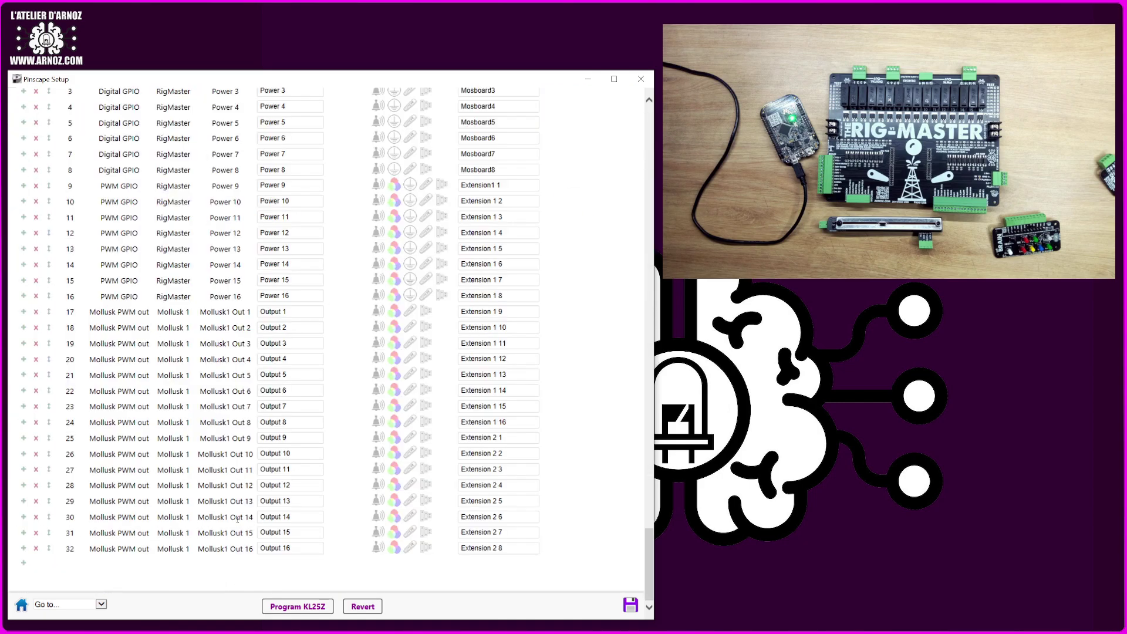
pyautogui.scroll(5, 453, 479)
pyautogui.scroll(-5, 290, 504)
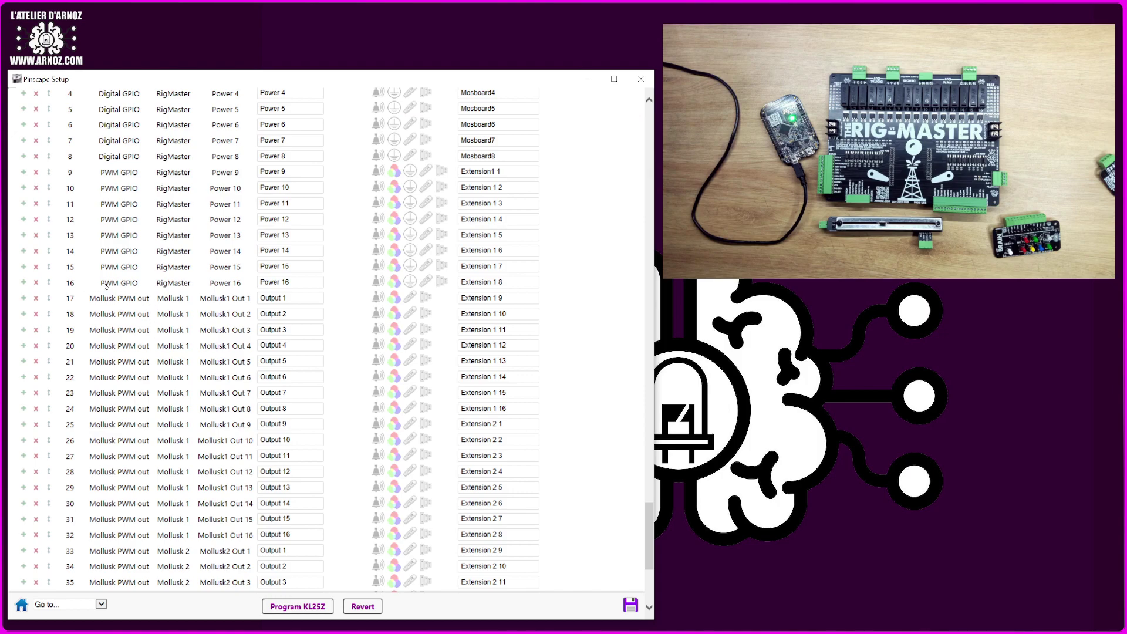
pyautogui.moveTo(96, 287); pyautogui.dragTo(611, 469)
pyautogui.click(78, 243)
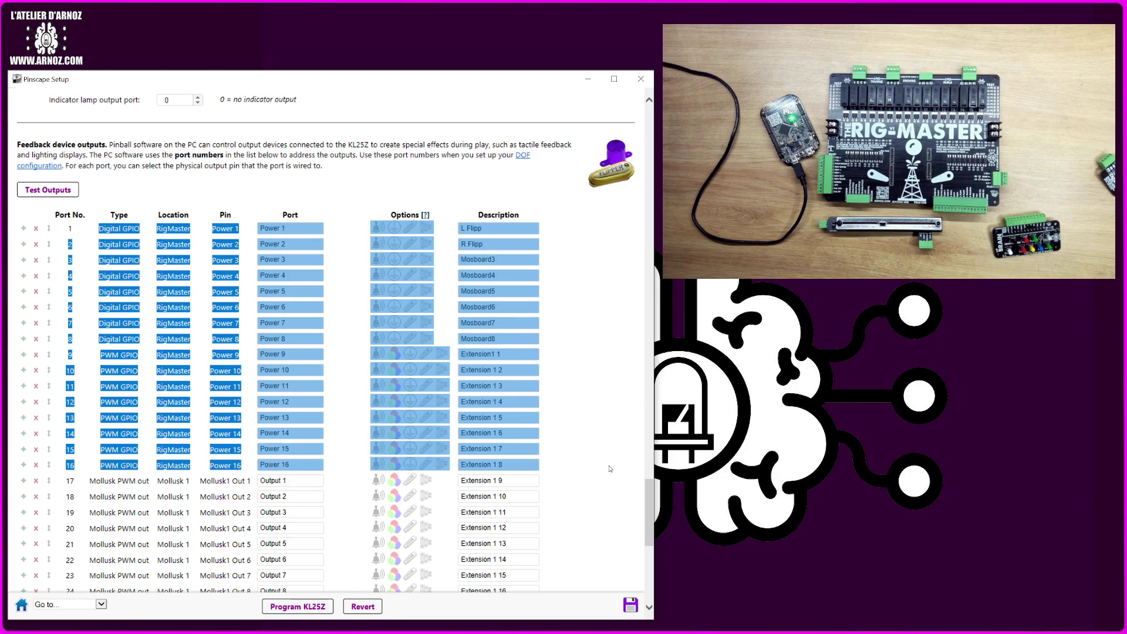
# - Select the Mollusk 1 rows 17–32 and Mollusk 2 rows 33–48, then return to Settings
pyautogui.scroll(-5, 611, 467)
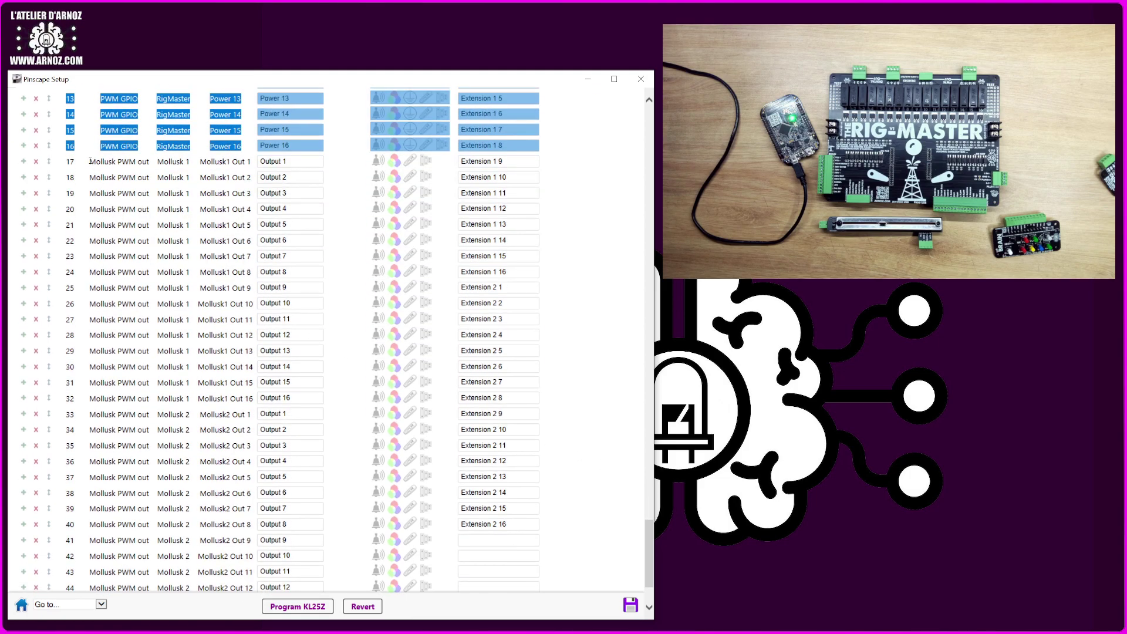
pyautogui.moveTo(90, 161); pyautogui.dragTo(631, 394)
pyautogui.scroll(-3, 631, 397)
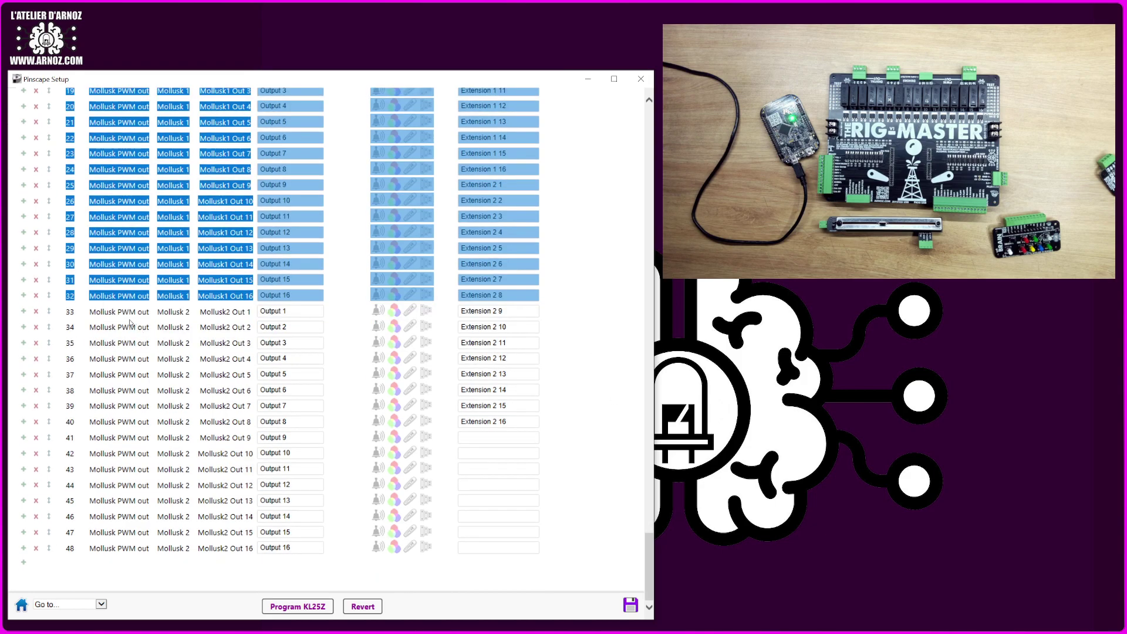
pyautogui.moveTo(87, 312); pyautogui.dragTo(583, 567)
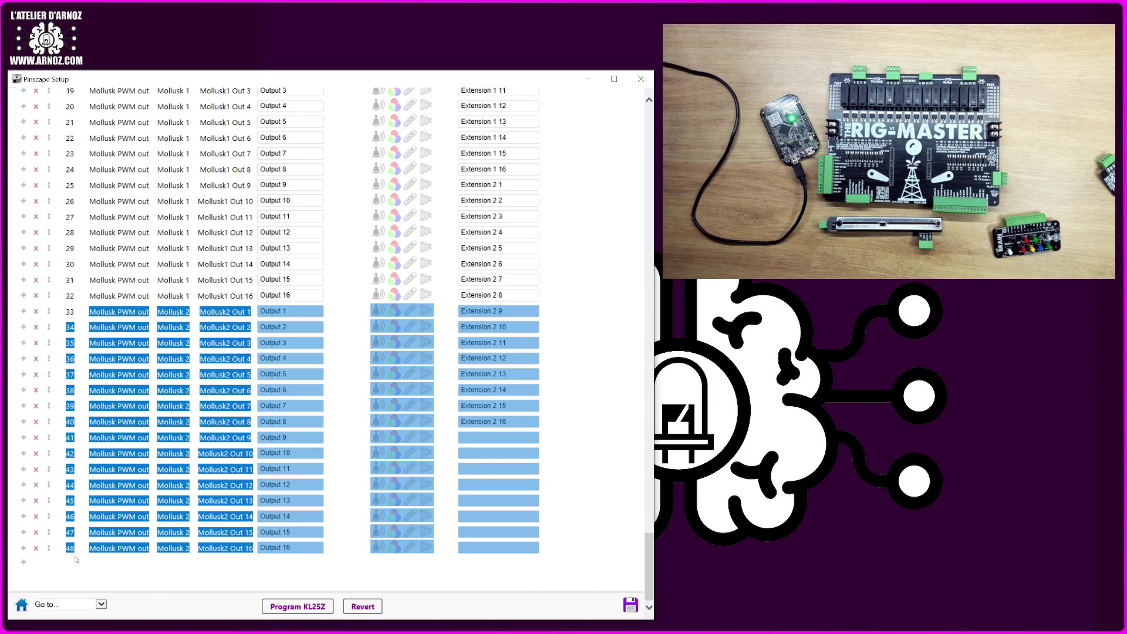
pyautogui.scroll(20, 76, 560)
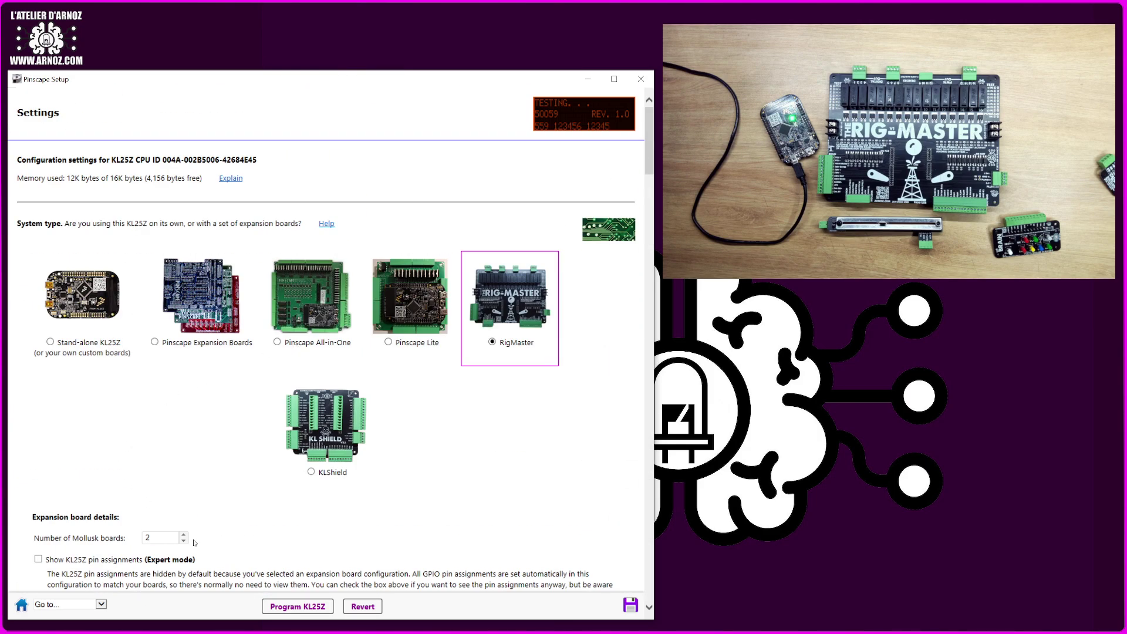
# - Lower the Number of Mollusk boards from 5 to 2
pyautogui.scroll(-20, 383, 519)
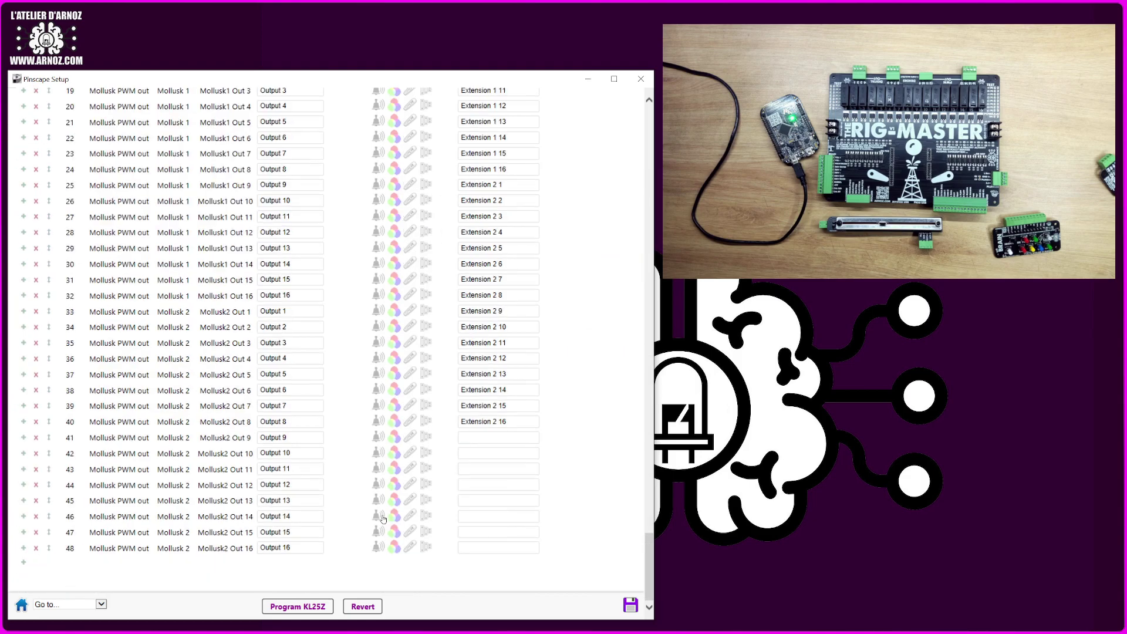
pyautogui.scroll(8, 383, 519)
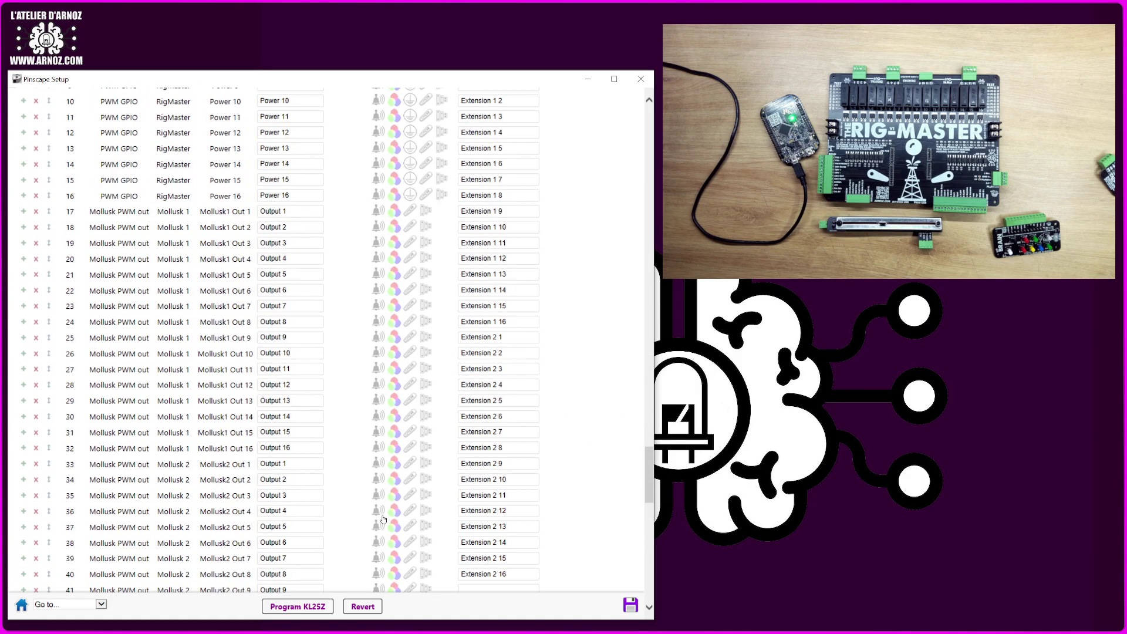
pyautogui.scroll(-12, 383, 519)
pyautogui.scroll(-5, 383, 519)
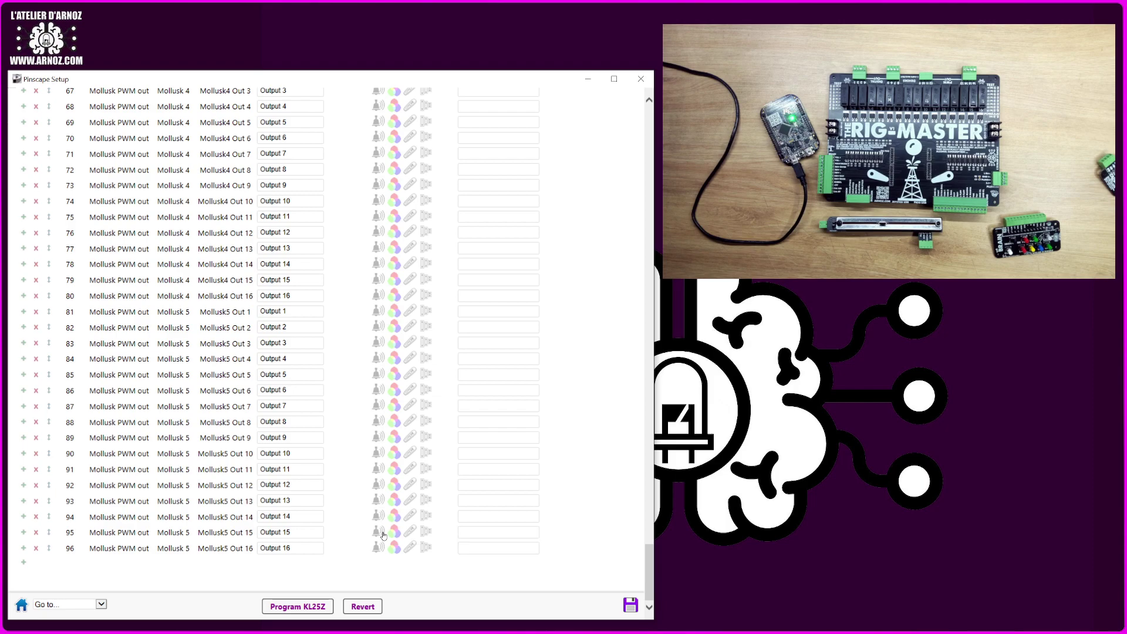
pyautogui.scroll(15, 383, 535)
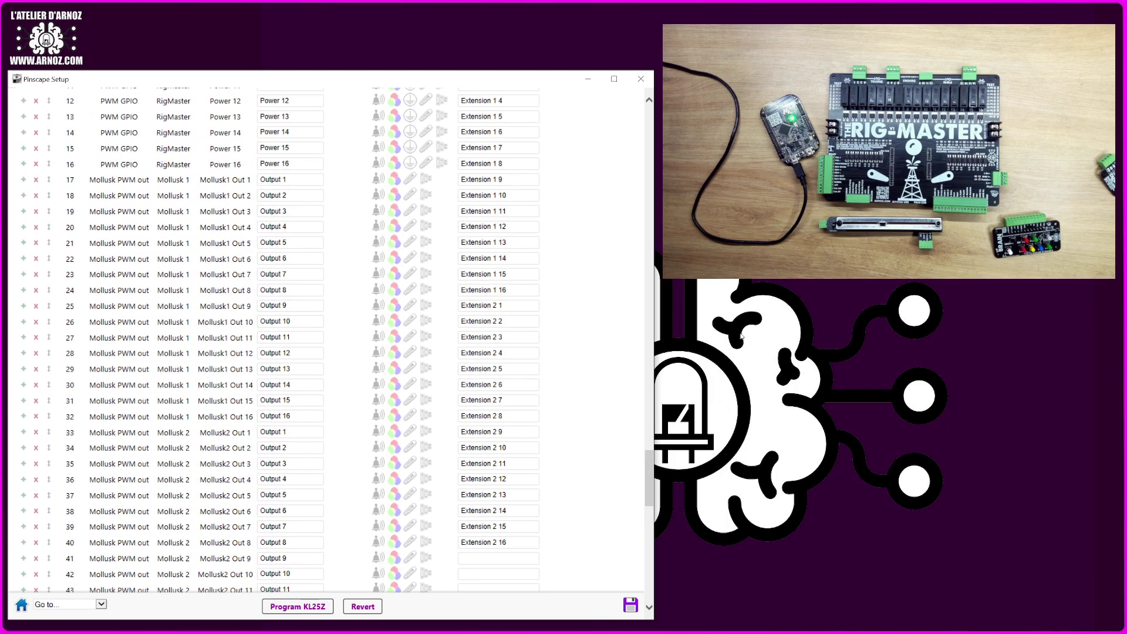
pyautogui.scroll(3, 327, 311)
pyautogui.scroll(-3, 317, 282)
pyautogui.scroll(2, 309, 251)
pyautogui.scroll(20, 309, 252)
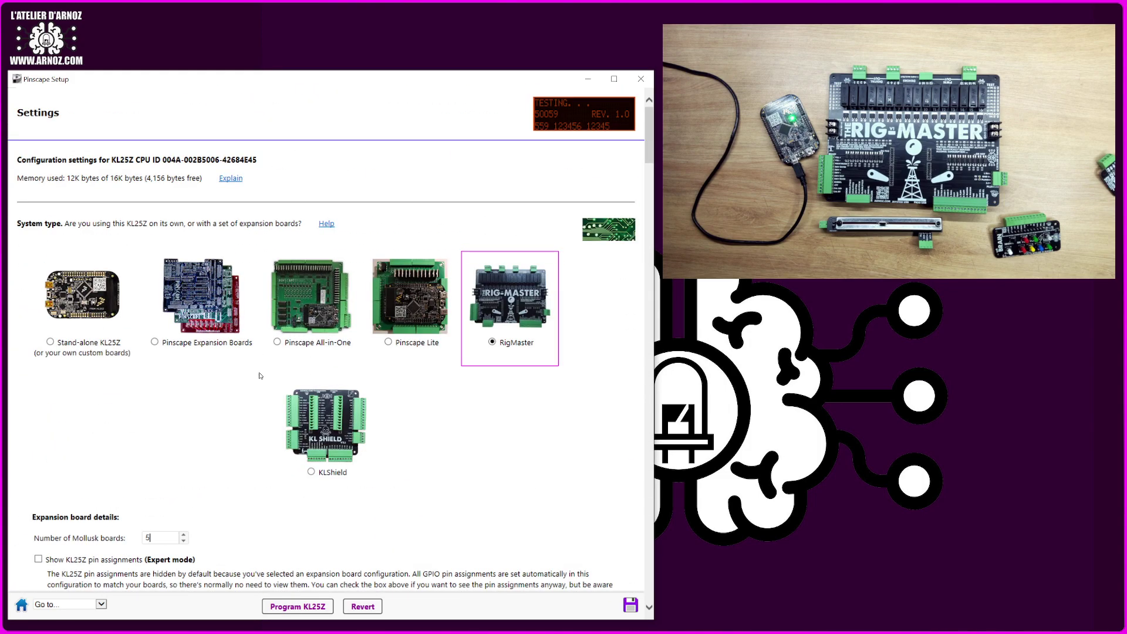
pyautogui.click(183, 541)
pyautogui.click(184, 542)
pyautogui.click(183, 541)
# - Select the Mollusk 1 output rows 17–32, then clear the highlight
pyautogui.scroll(-20, 194, 536)
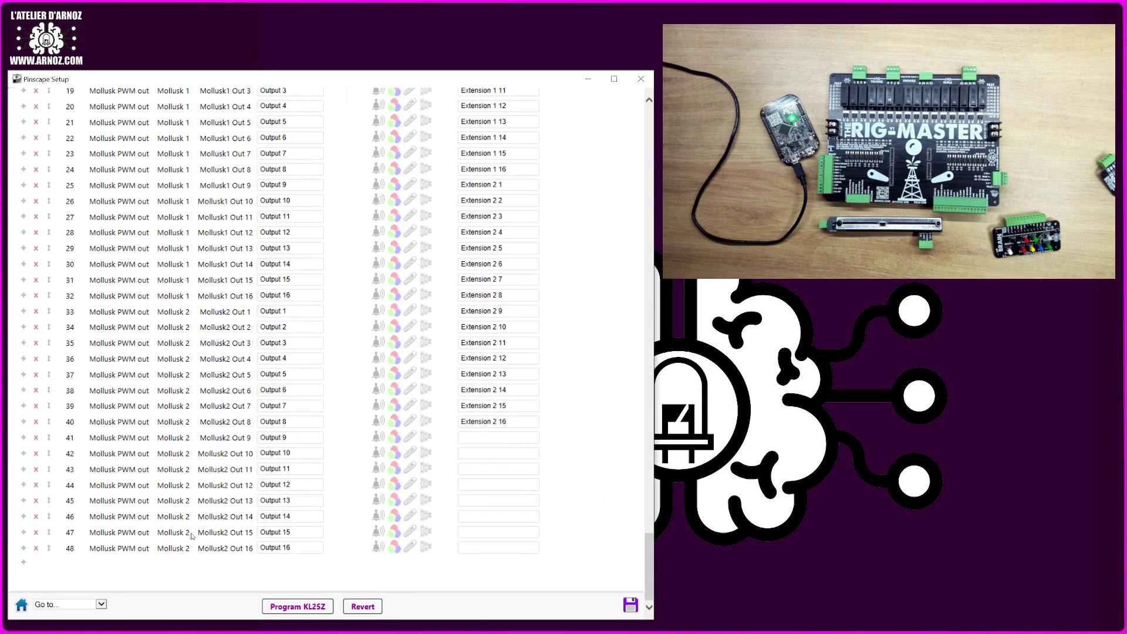
pyautogui.scroll(3, 191, 531)
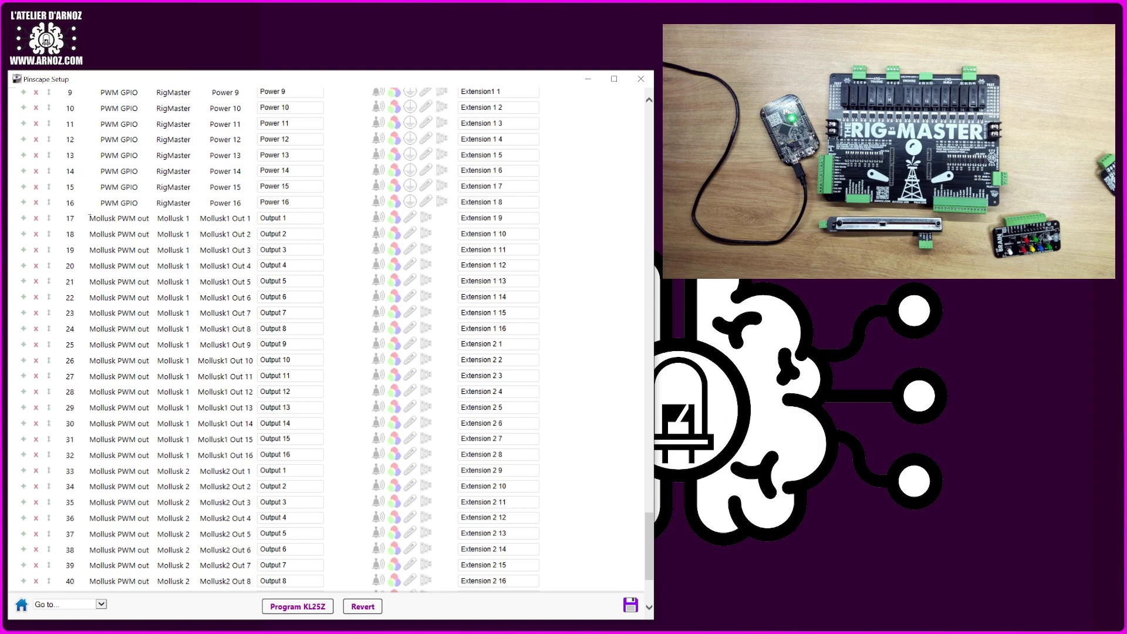
pyautogui.moveTo(90, 218); pyautogui.dragTo(631, 461)
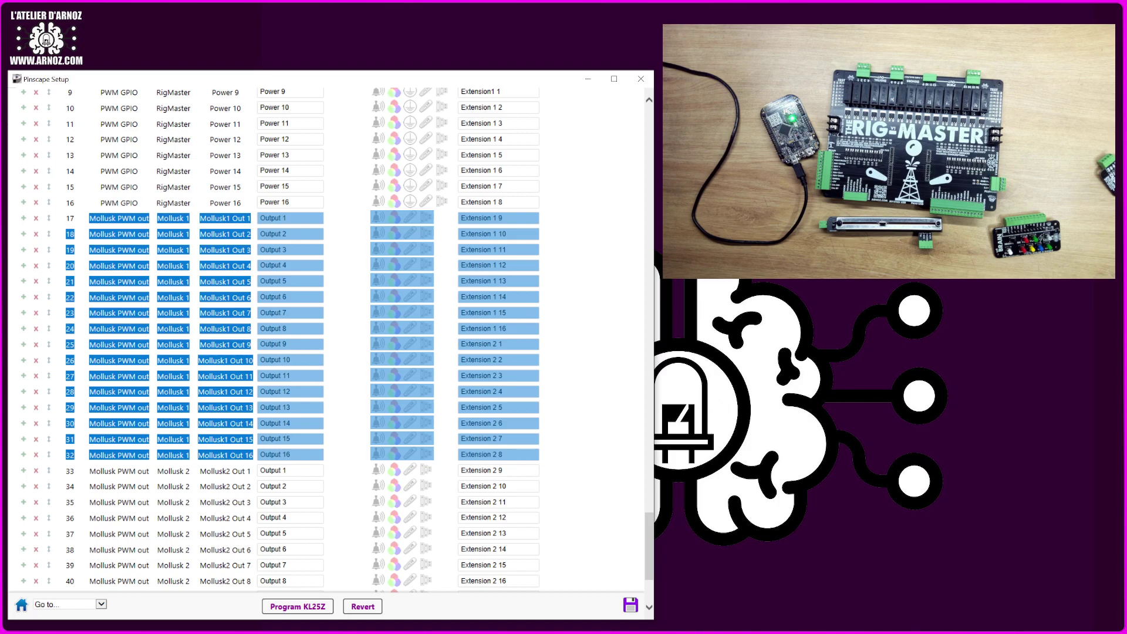
pyautogui.hotkey('alt', 'Tab')
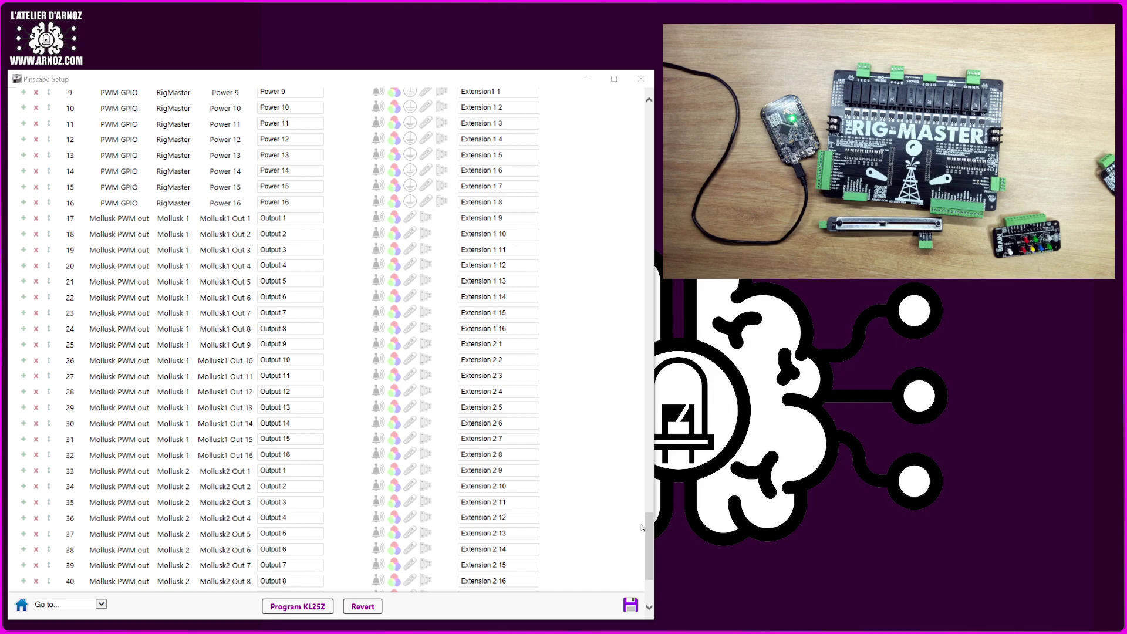
# - Drop the Number of Mollusk boards to 0 and review the remaining 16 RigMaster feedback ports
pyautogui.moveTo(642, 528); pyautogui.dragTo(628, 129)
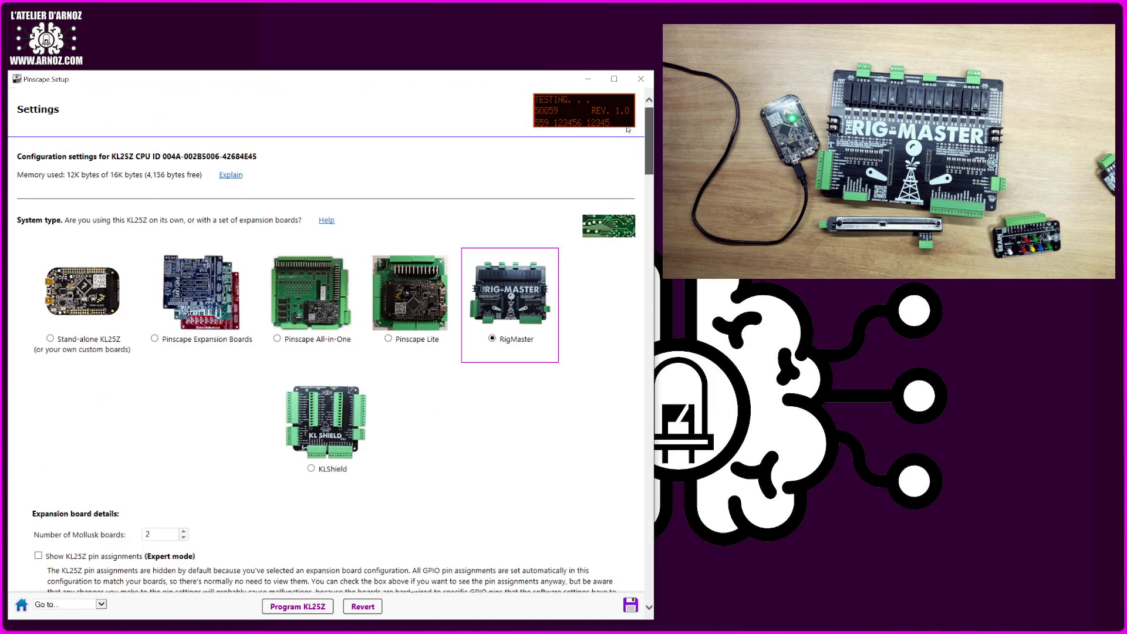
pyautogui.scroll(-2, 573, 218)
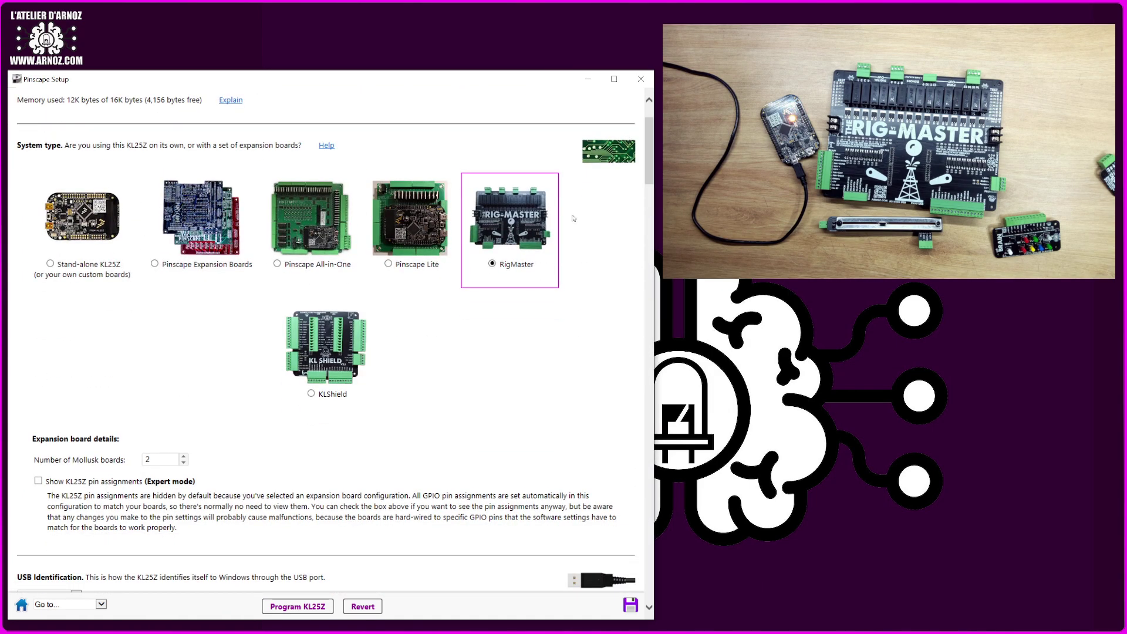
pyautogui.doubleClick(184, 464)
pyautogui.scroll(-20, 403, 352)
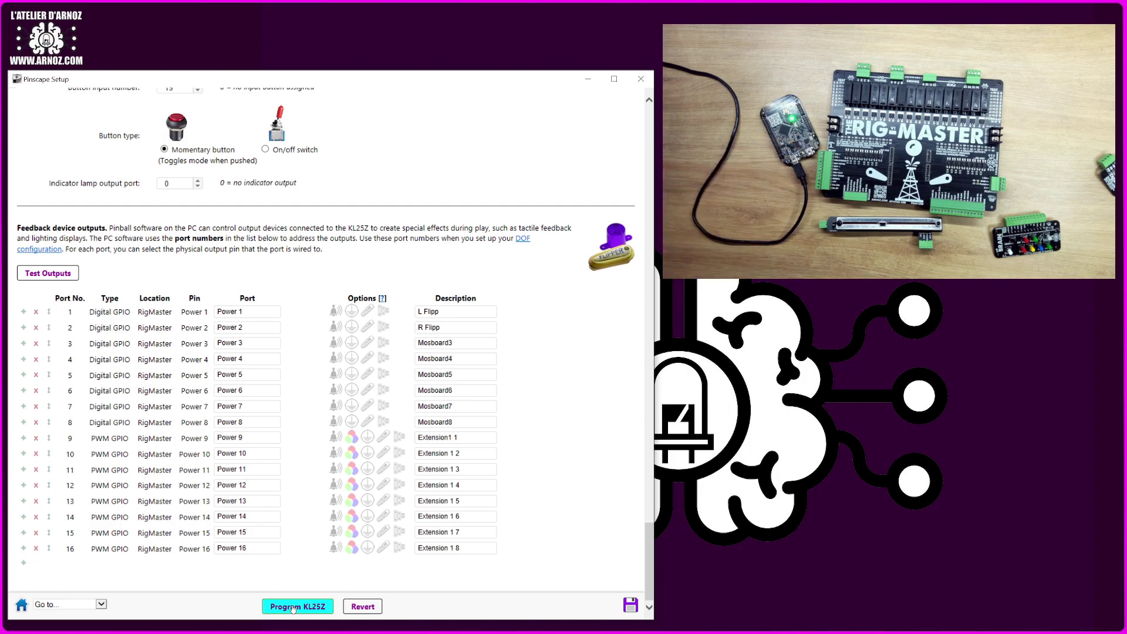
# - Program the KL25Z, confirming the overwrite with Oui and acknowledging the success message
pyautogui.click(293, 607)
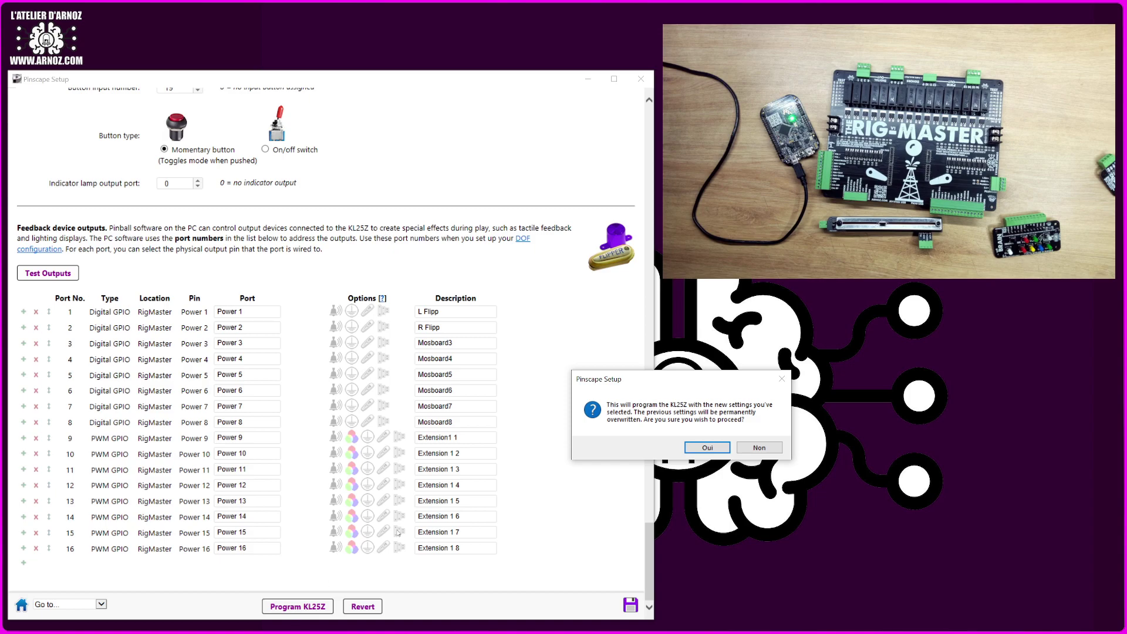
pyautogui.click(707, 448)
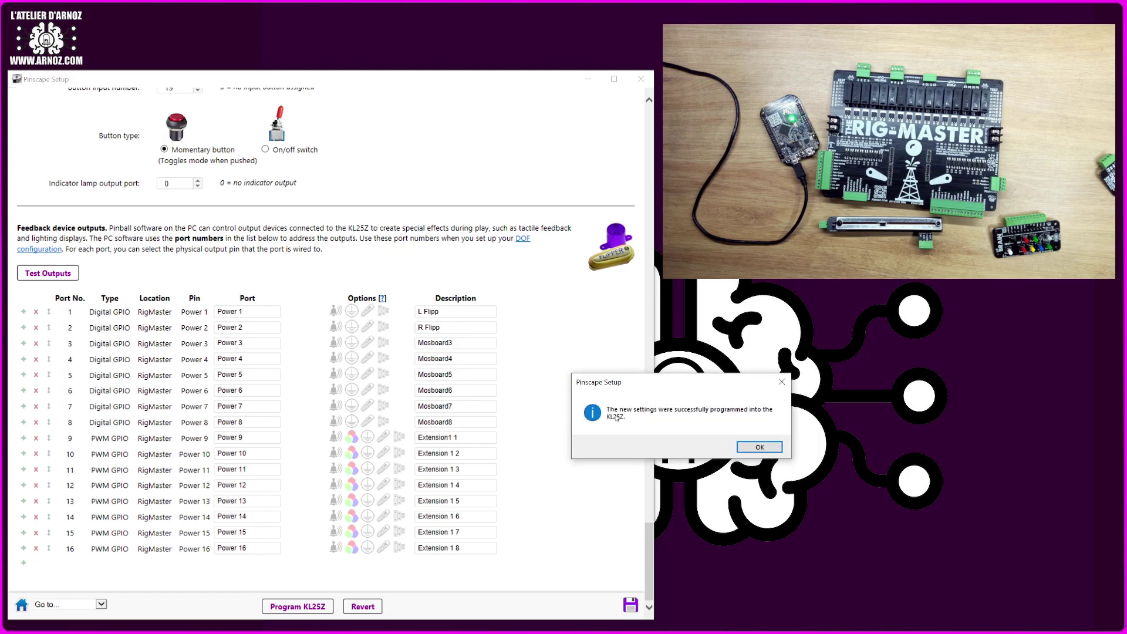
pyautogui.click(759, 448)
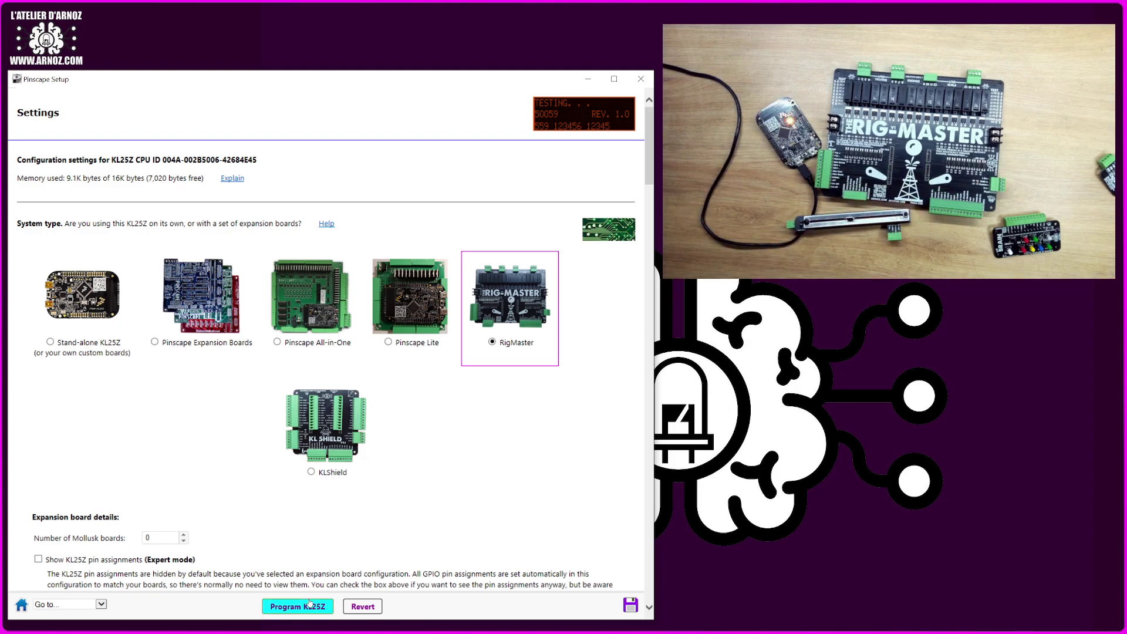
pyautogui.click(630, 605)
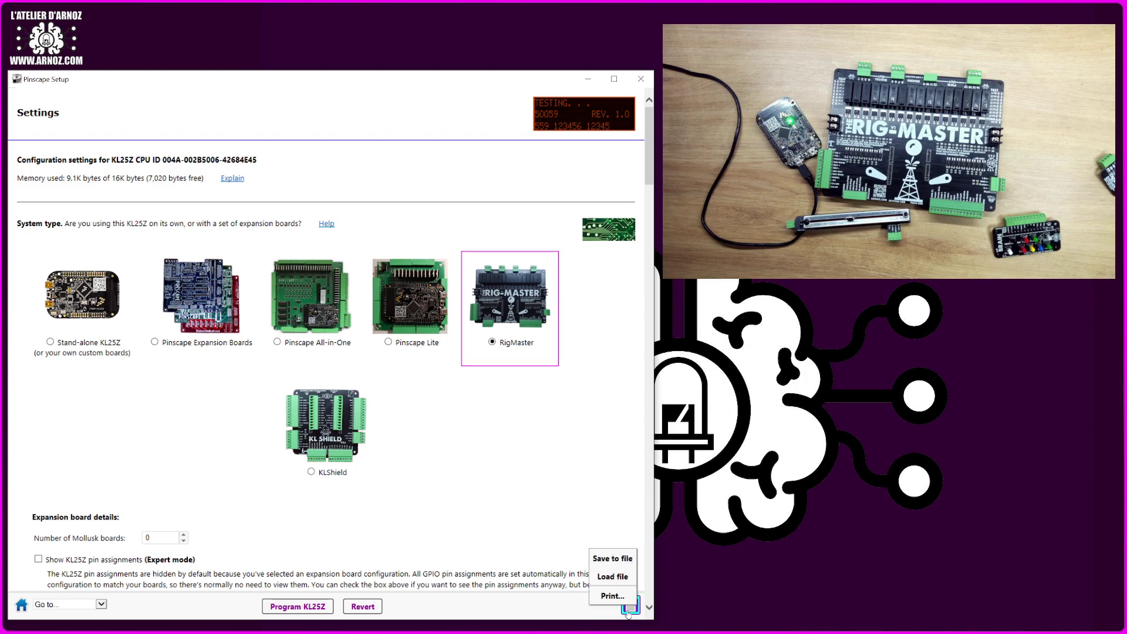
pyautogui.click(620, 564)
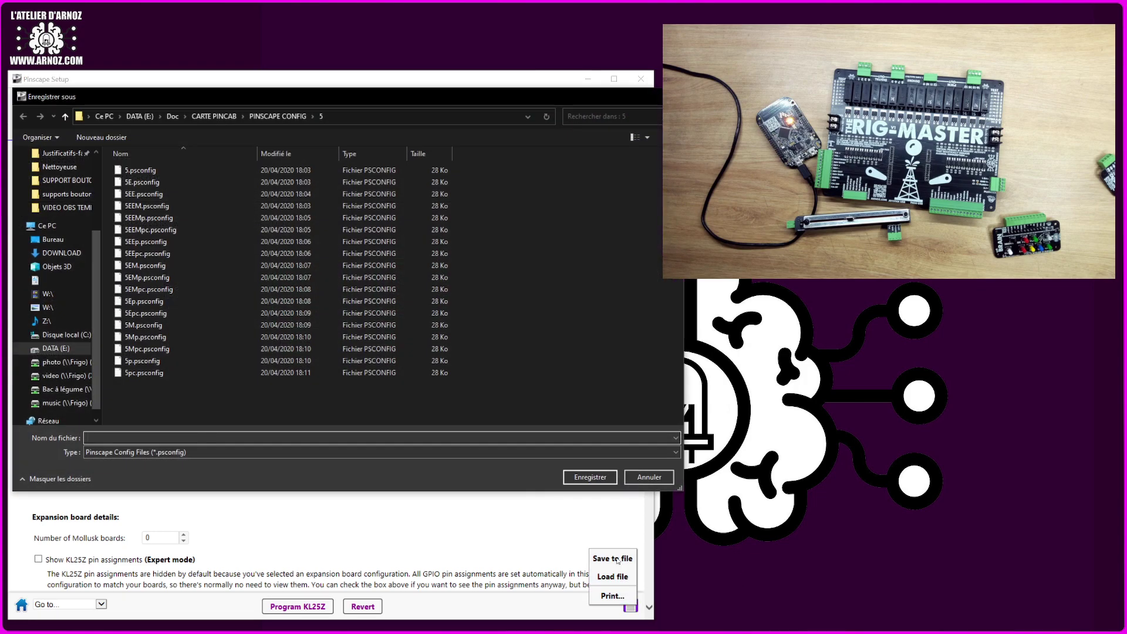
pyautogui.click(667, 481)
pyautogui.click(630, 605)
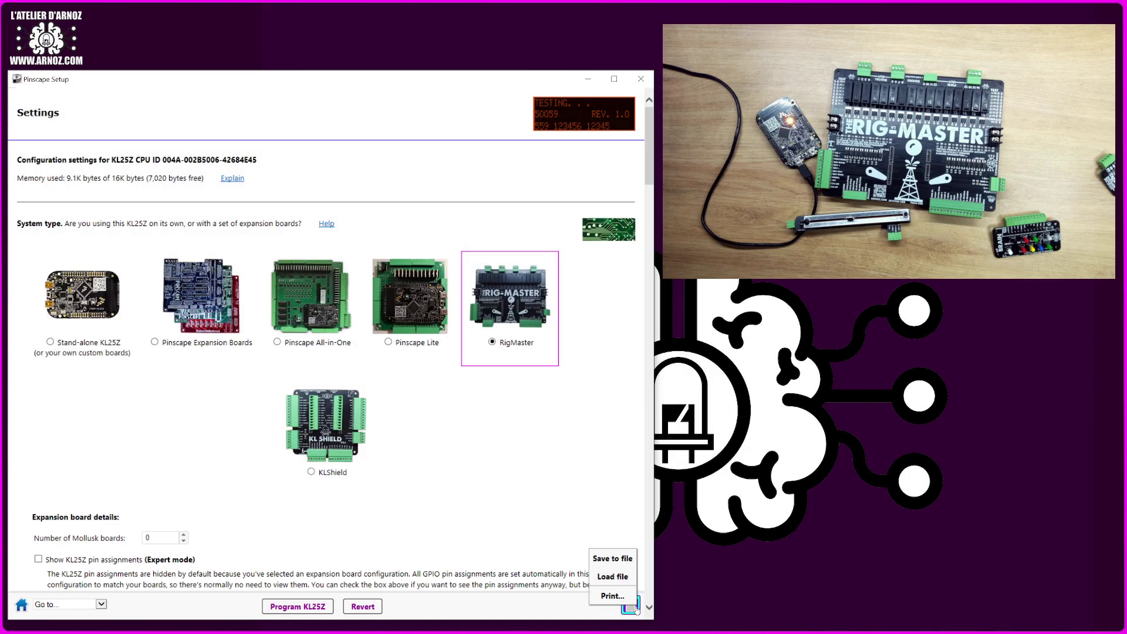
pyautogui.click(613, 577)
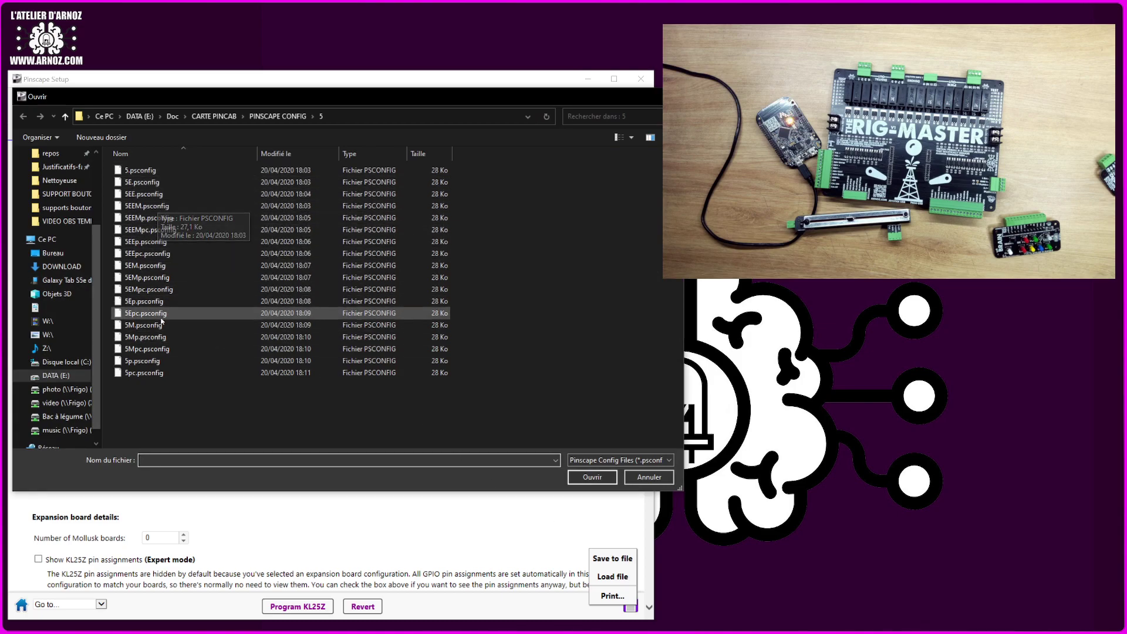
pyautogui.click(262, 116)
pyautogui.doubleClick(153, 194)
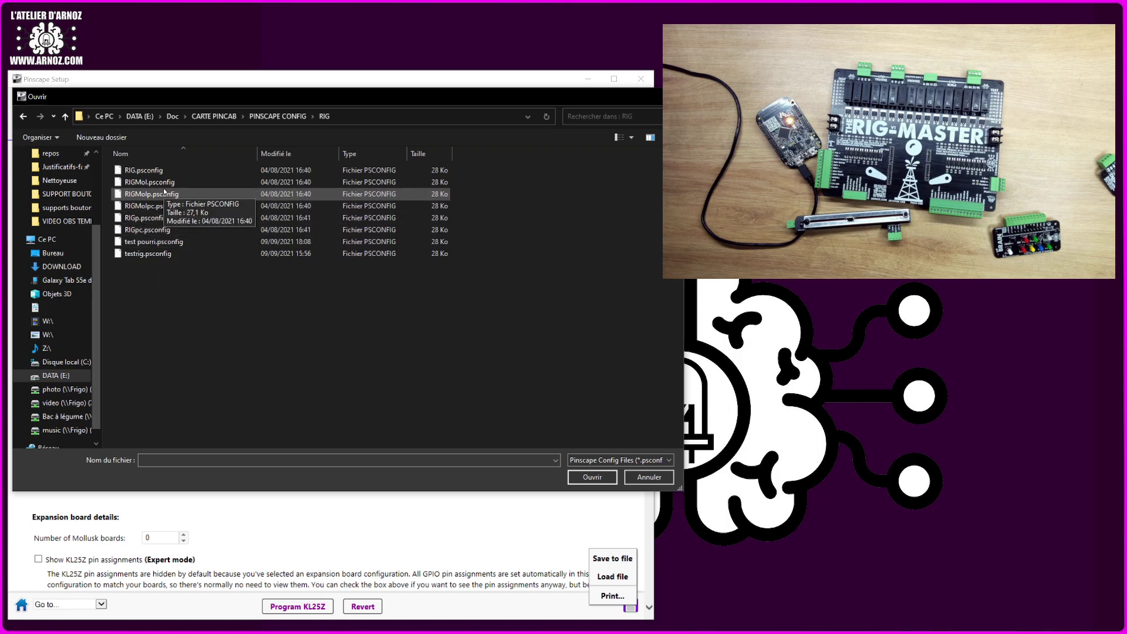
pyautogui.click(649, 476)
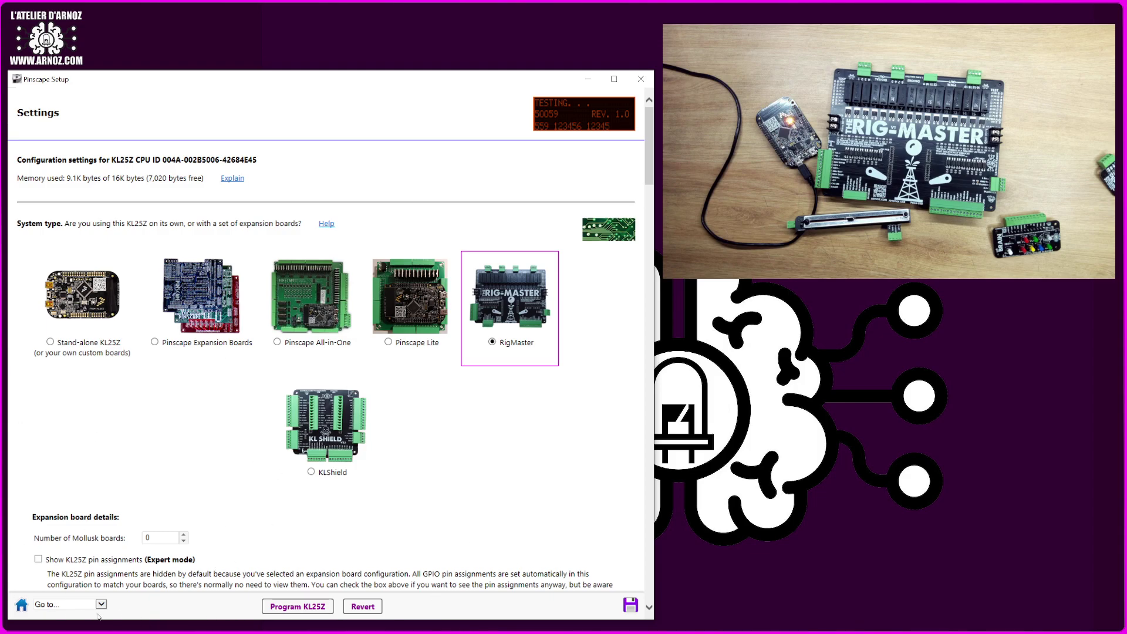
pyautogui.scroll(-8, 341, 471)
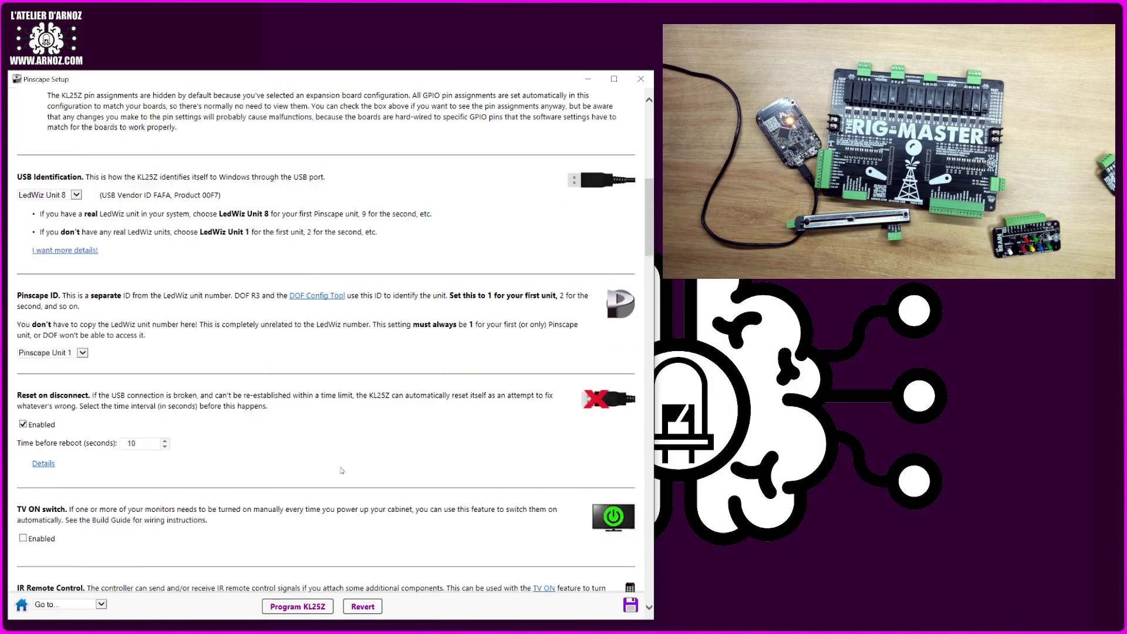
pyautogui.scroll(-20, 341, 470)
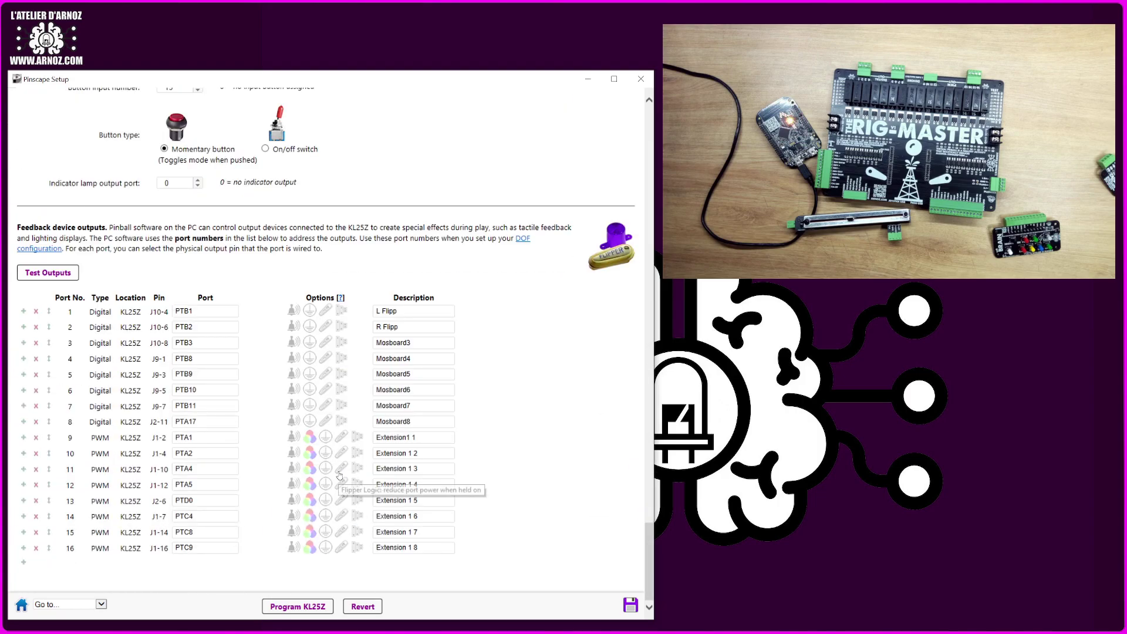
pyautogui.scroll(20, 339, 476)
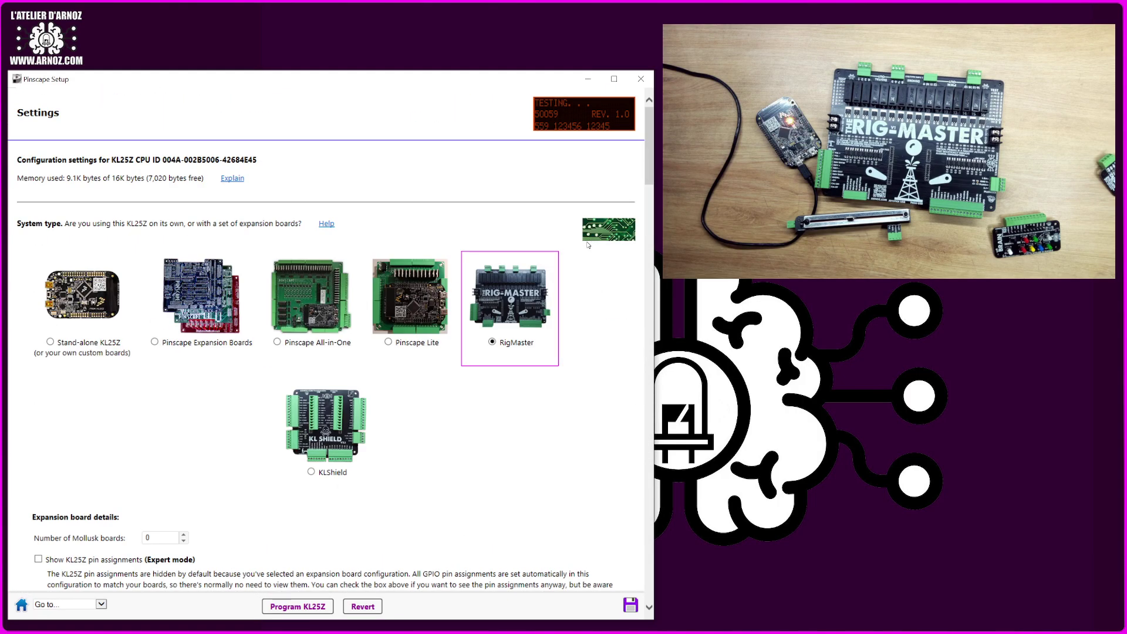